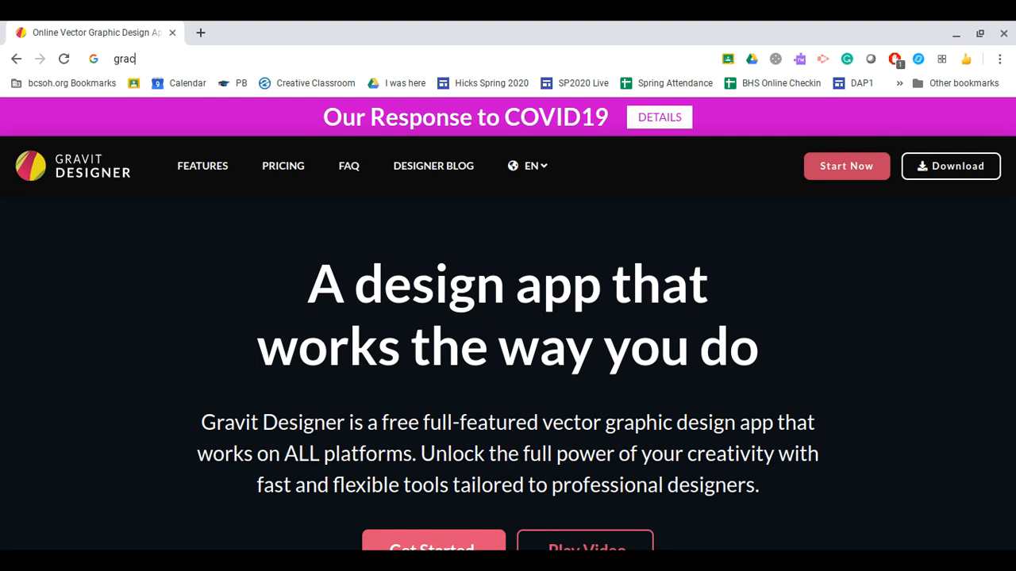
- Launch Gravit Designer from its website and create a new Website - Medium (1366x768 px) design
text(vit)
key(Return)
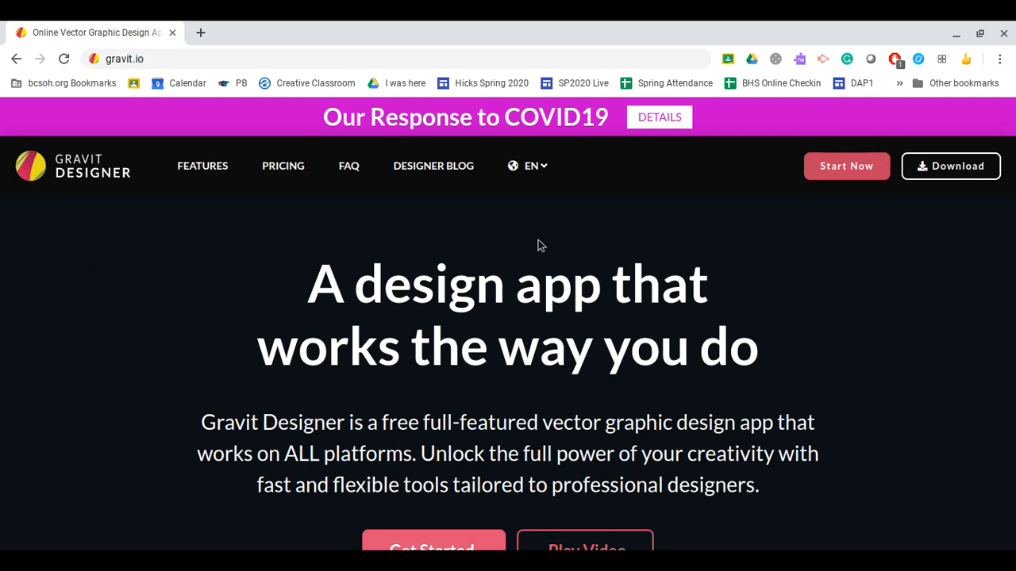
click(866, 168)
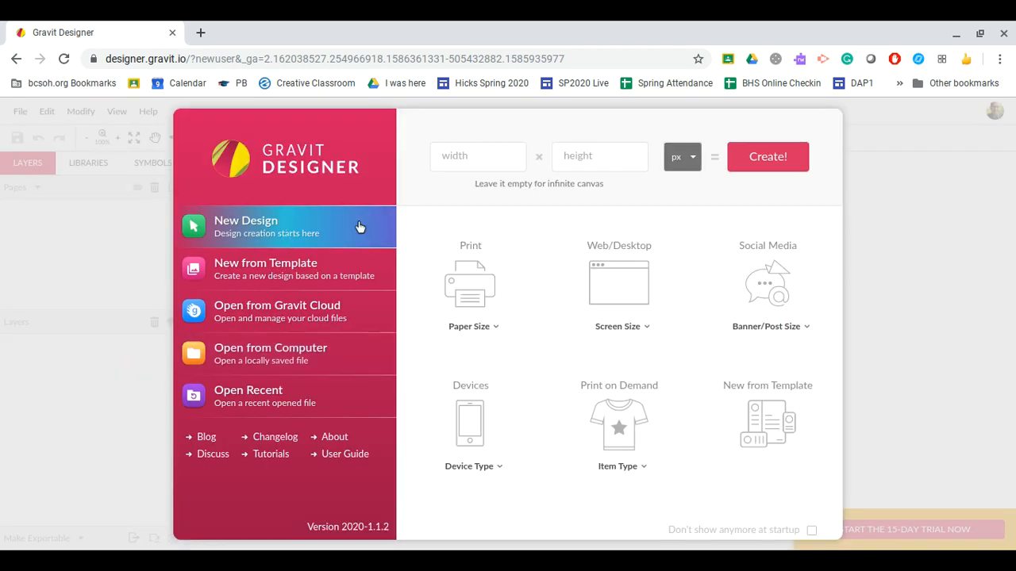
click(614, 289)
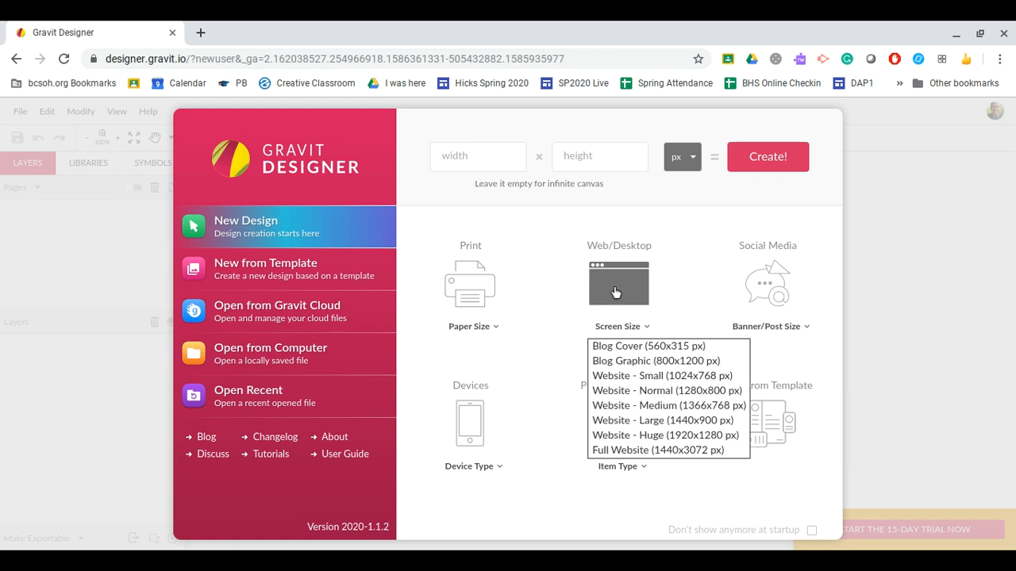
click(667, 407)
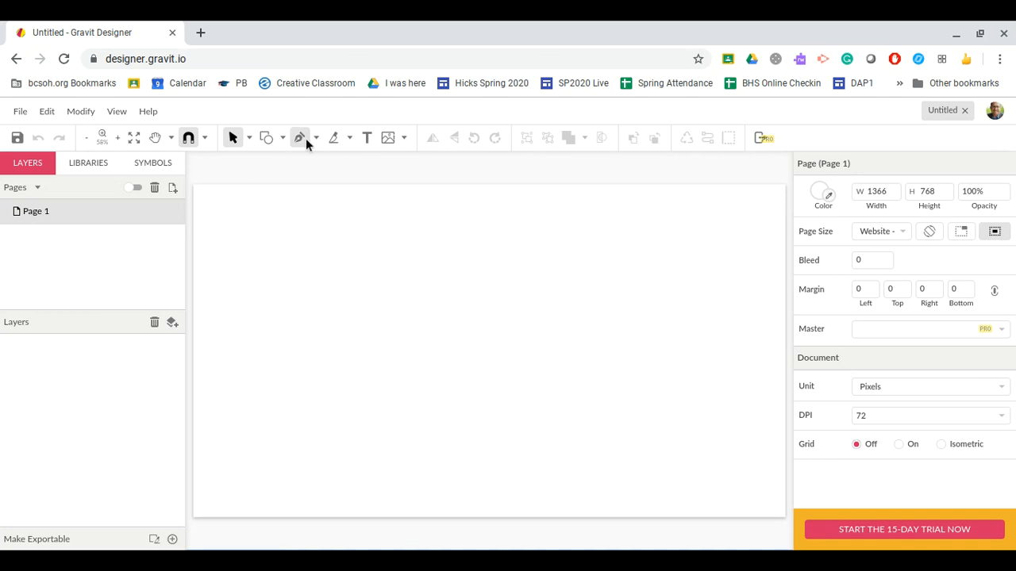
- Import the BlackLine bird drawing onto the page and move it to about X 114.9, Y -38
click(402, 139)
click(428, 164)
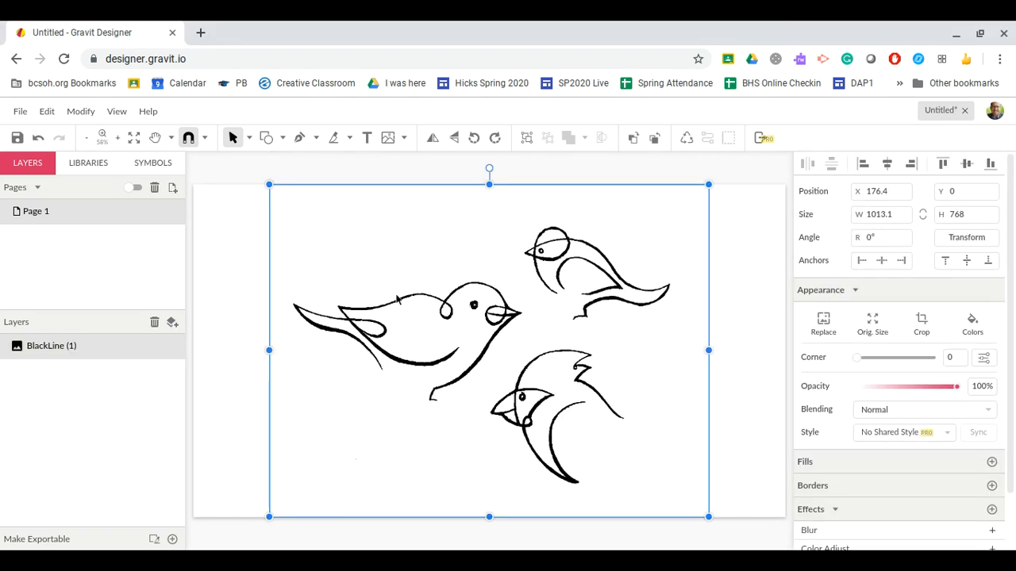
drag(437, 315, 408, 299)
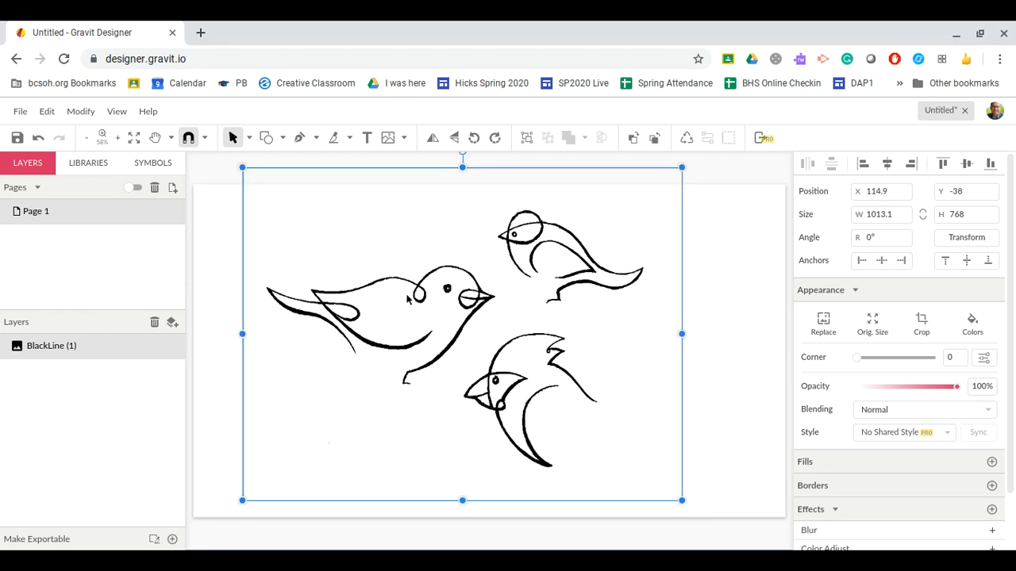
click(224, 342)
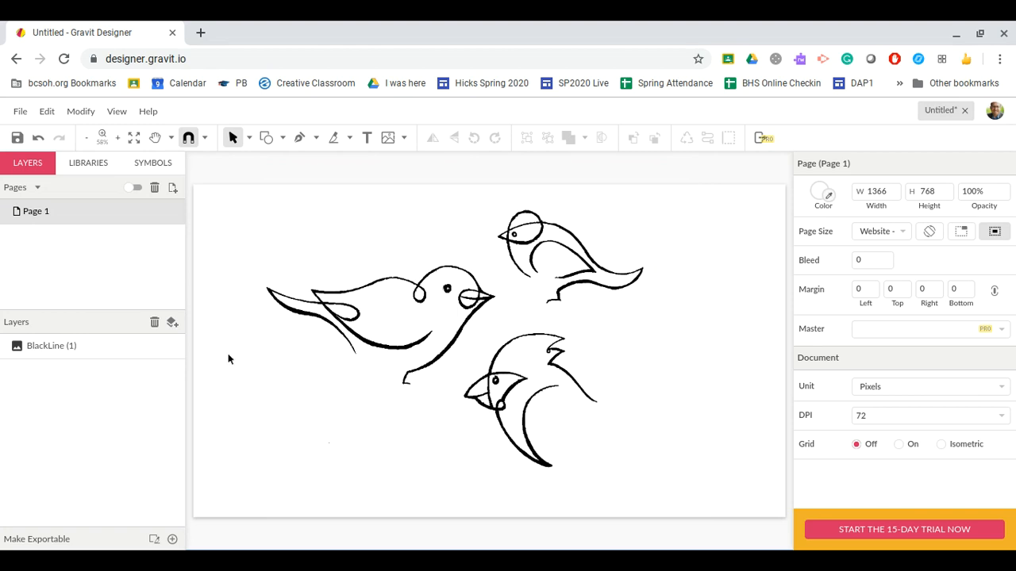
- Lock the BlackLine image layer so the bird drawing cannot be moved
click(434, 336)
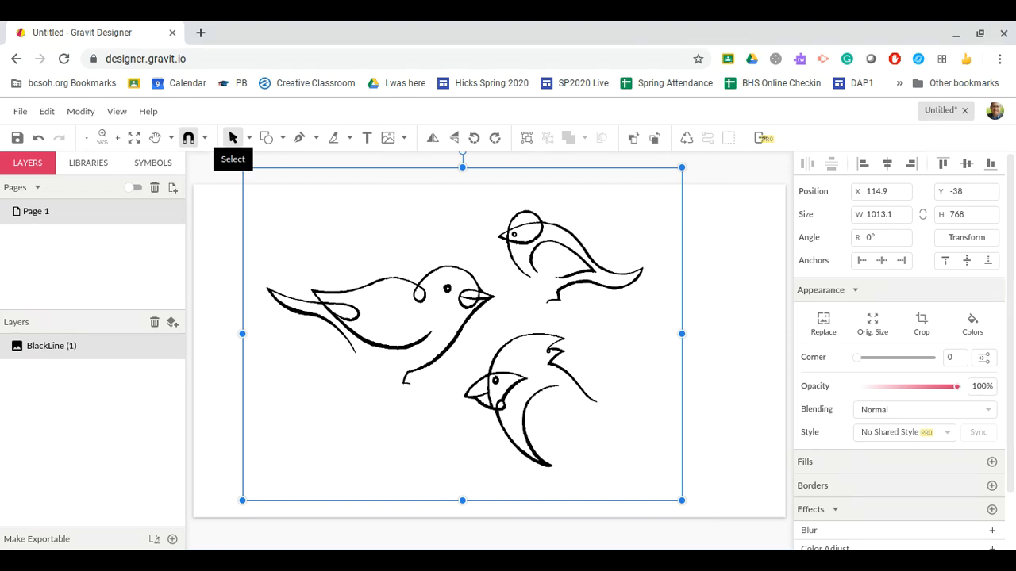
click(248, 139)
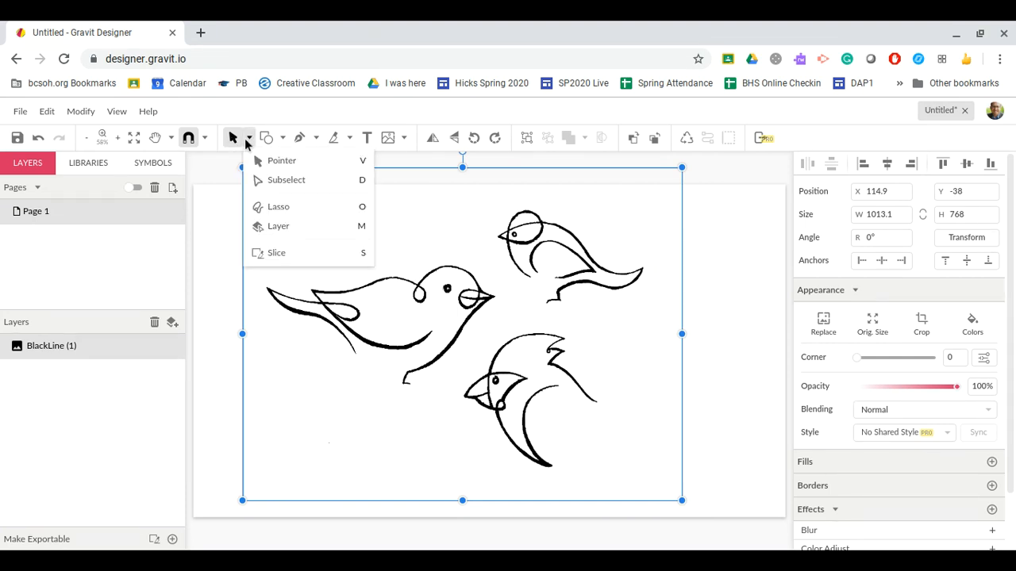
click(236, 138)
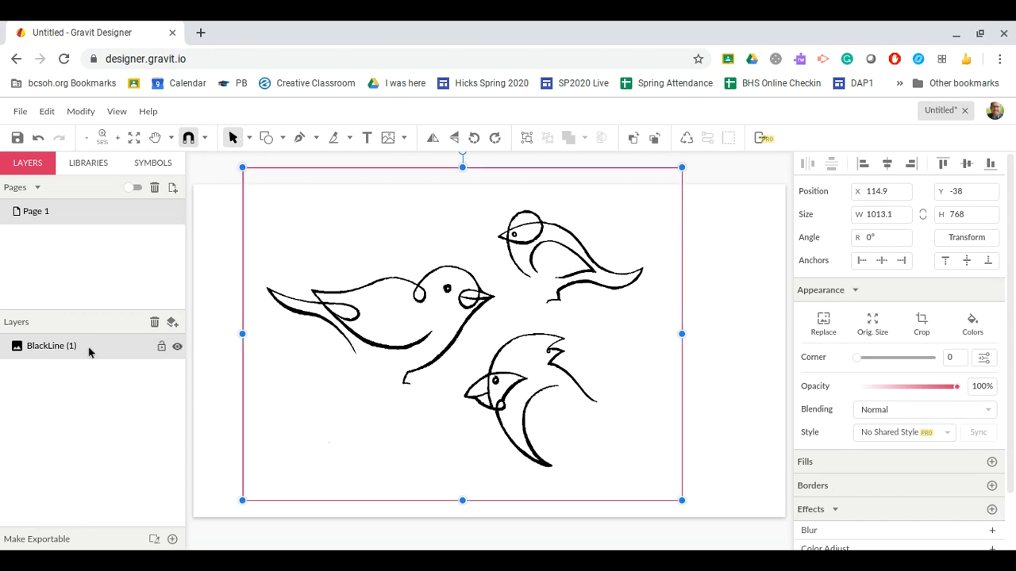
click(161, 348)
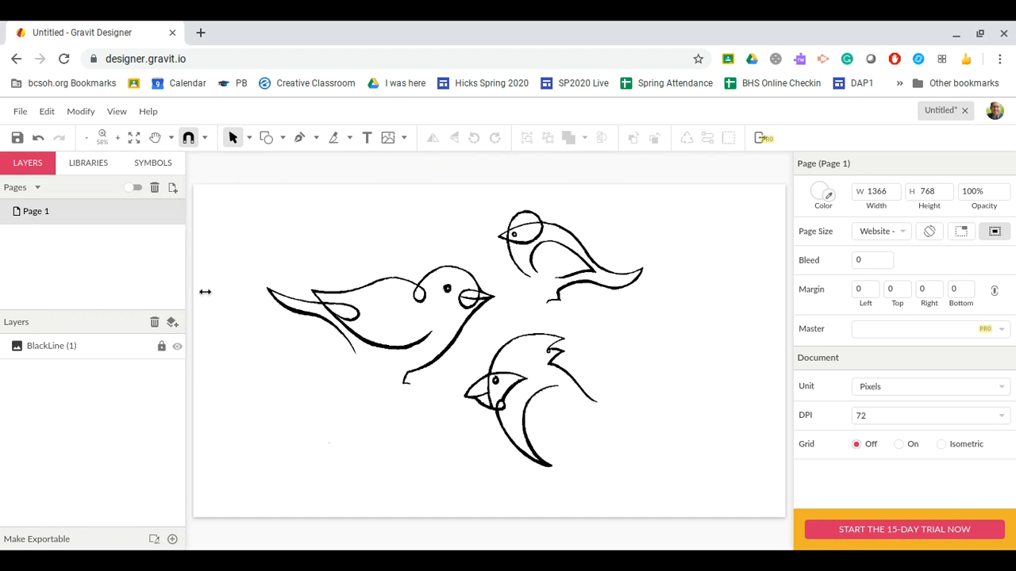
- Draw a closed, curved leaf shape about 229 x 305 px with the Pen tool, overlapping the large bird's tail
click(301, 141)
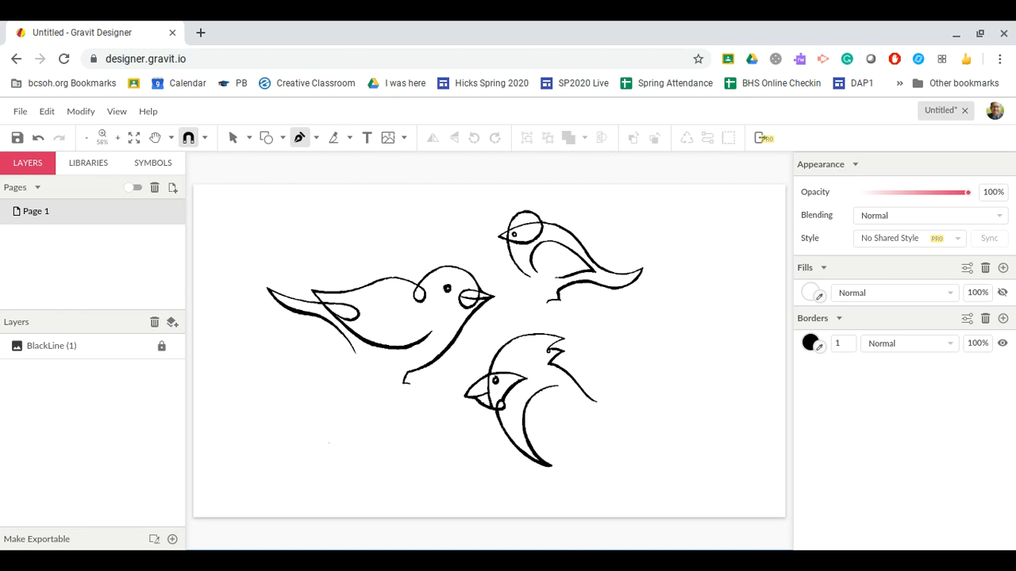
click(285, 201)
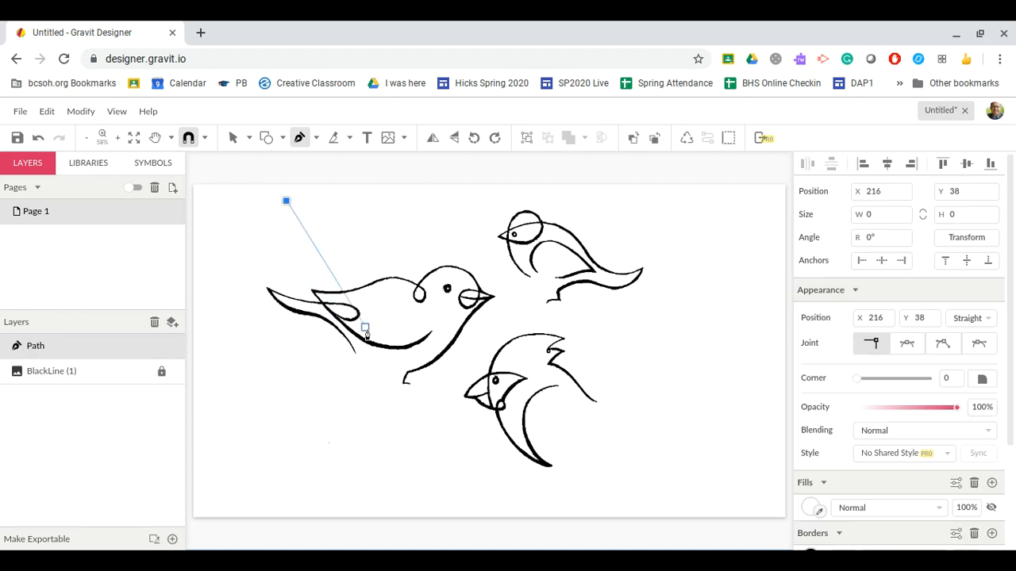
drag(371, 333, 499, 354)
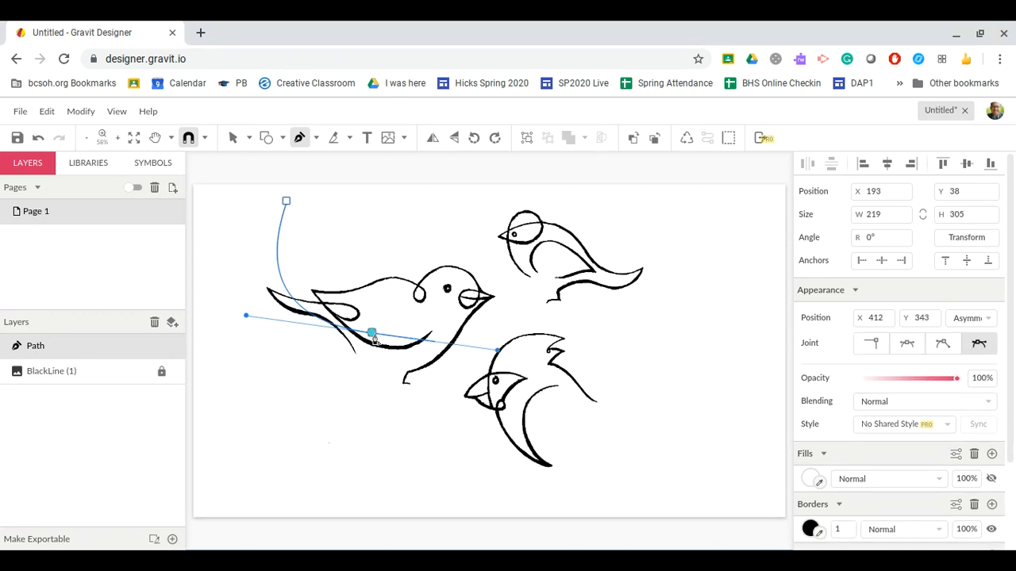
drag(373, 337, 178, 188)
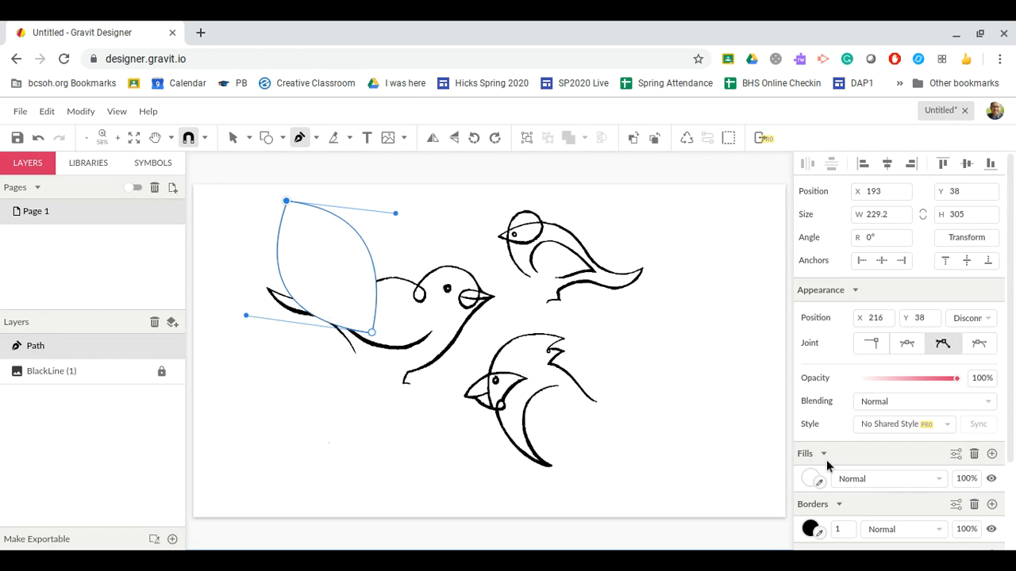
- Fill the leaf shape with the muted dark green #3B713B
click(809, 480)
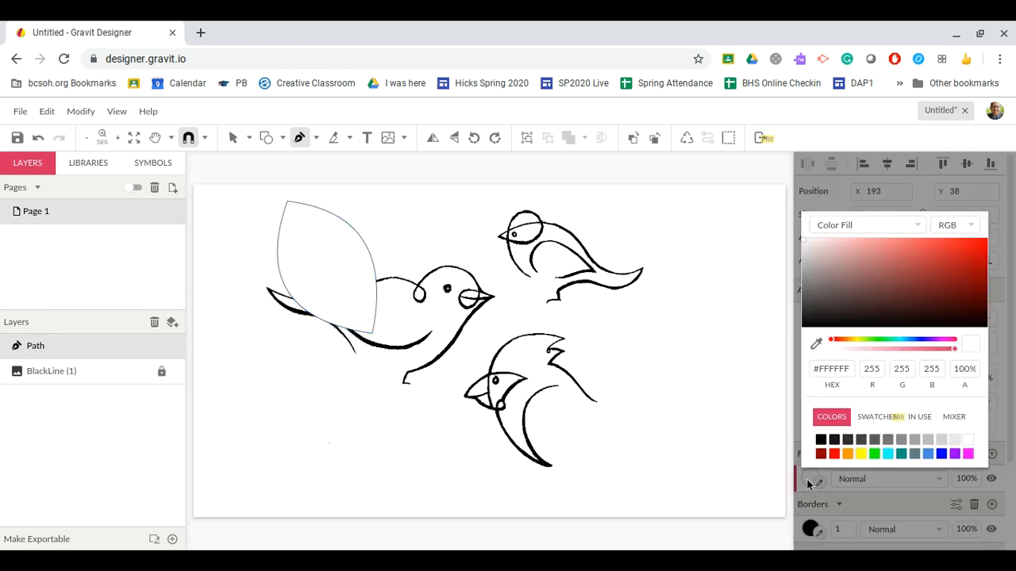
click(875, 454)
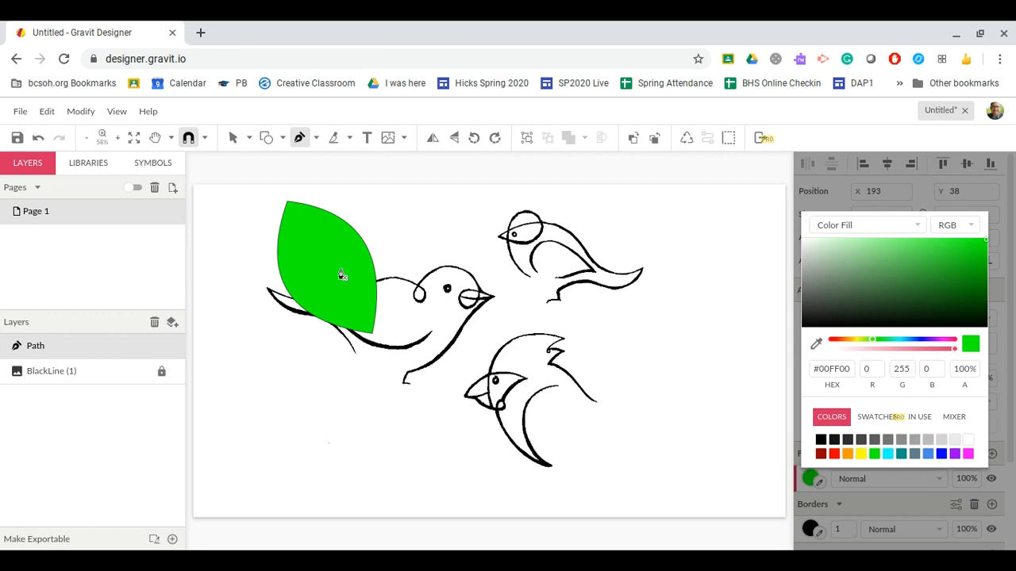
click(923, 285)
mouse_move(924, 291)
mouse_down()
mouse_move(899, 296)
mouse_move(884, 280)
mouse_up()
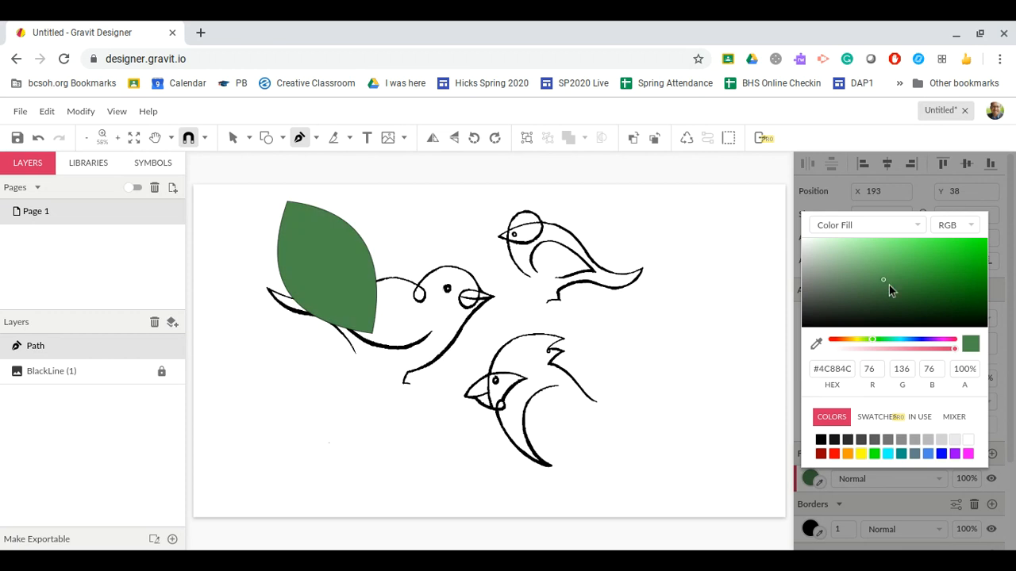
click(891, 288)
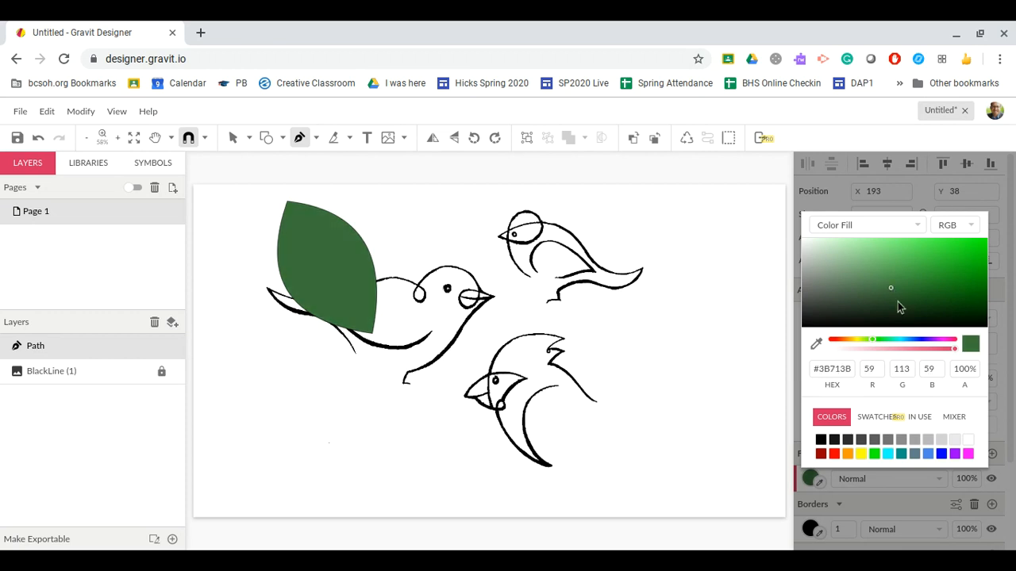
click(791, 530)
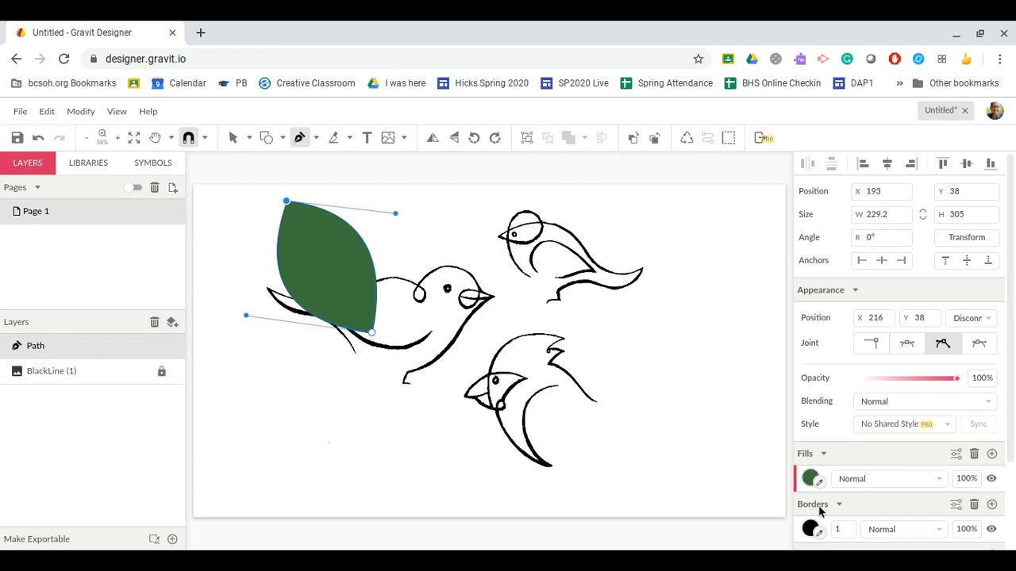
- Set the leaf's border width to 0
click(847, 529)
key(BackSpace)
text(0)
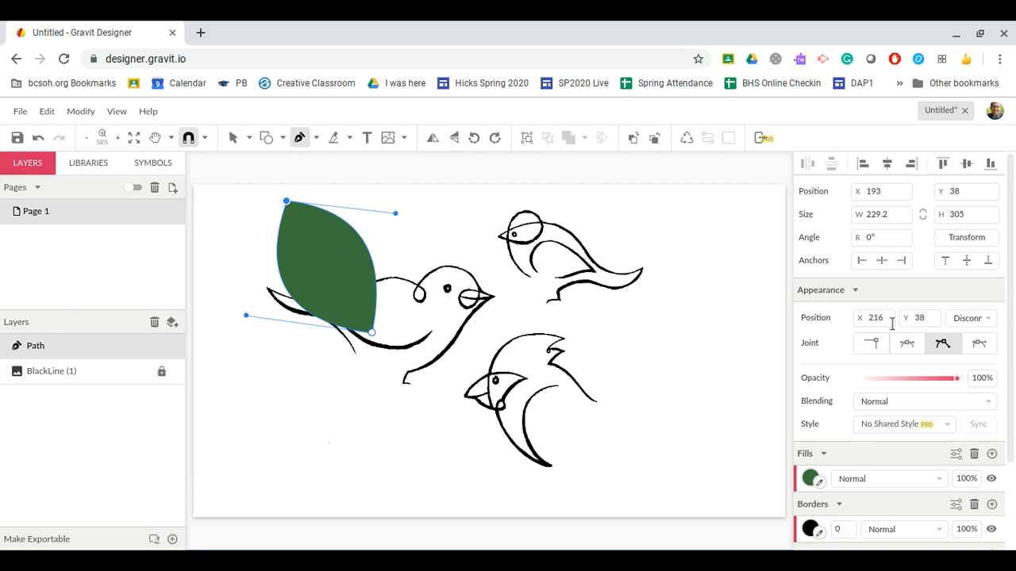
- Try 56% opacity on the leaf, return it to 100% and set its fill blending mode to Multiply
click(913, 380)
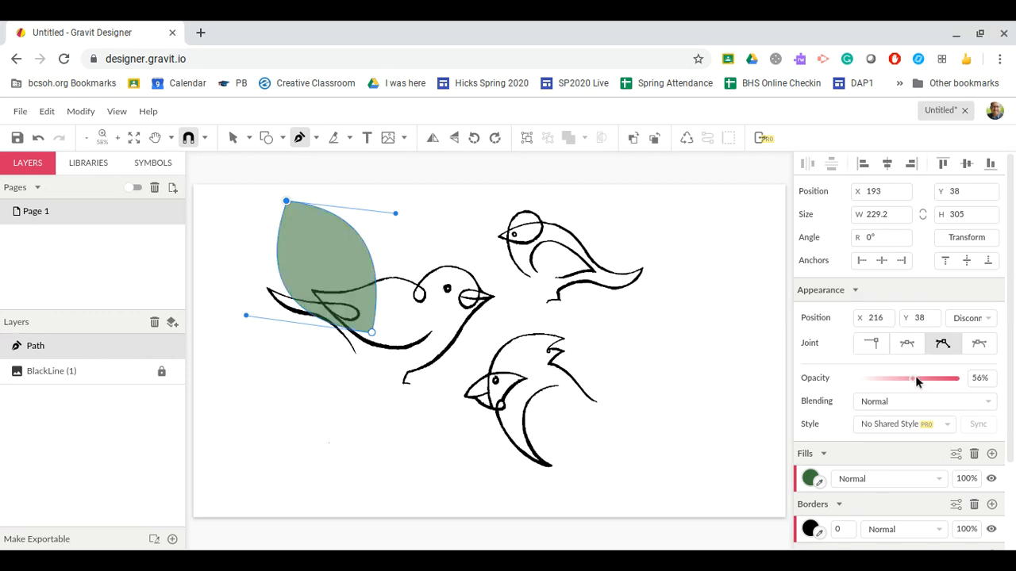
drag(914, 380, 955, 379)
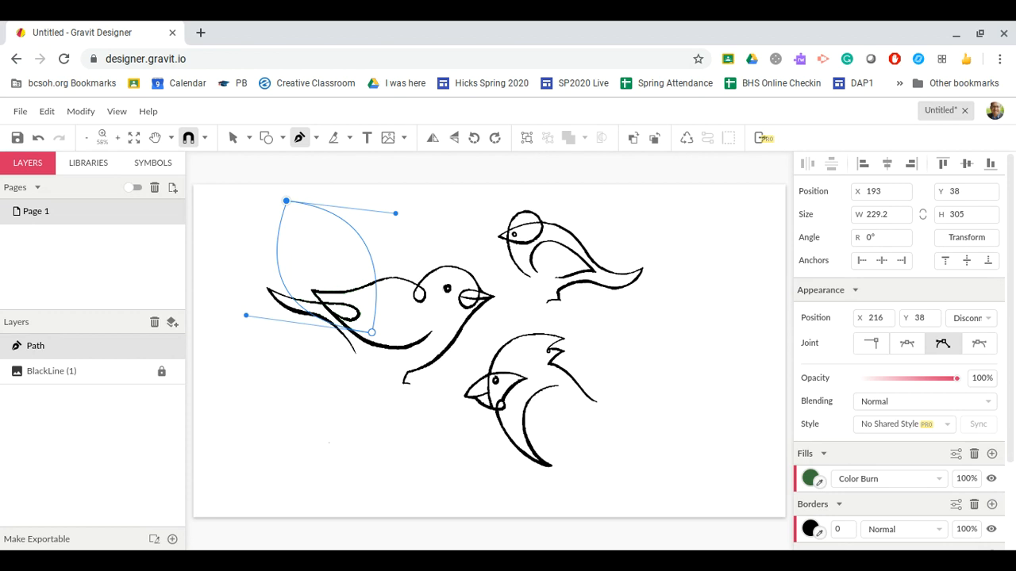
click(873, 471)
click(859, 410)
click(864, 457)
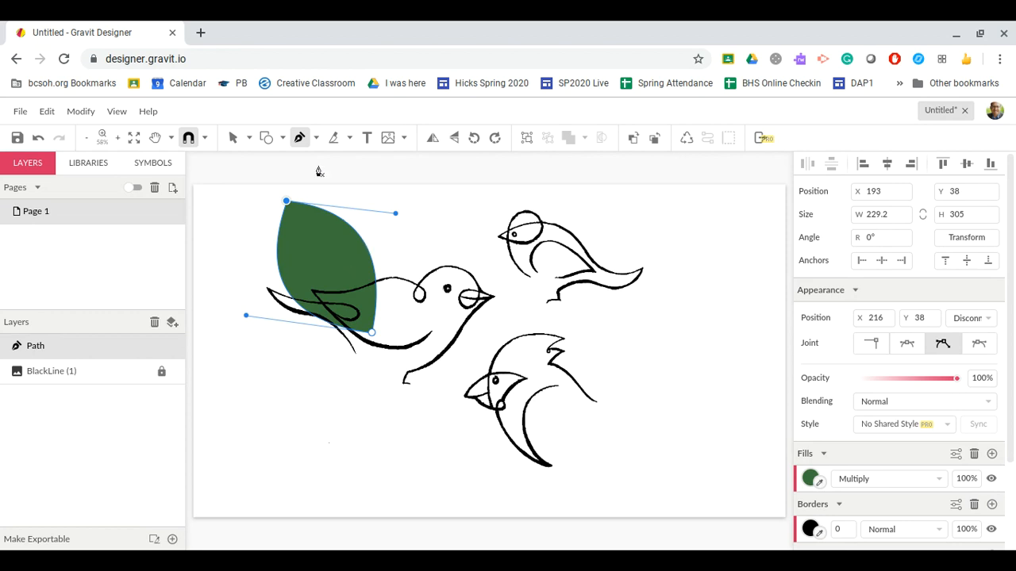
- Lower the leaf over the large bird's tail and place a duplicate over its head, about 177 x 296 px and rotated to -43.9°
click(233, 139)
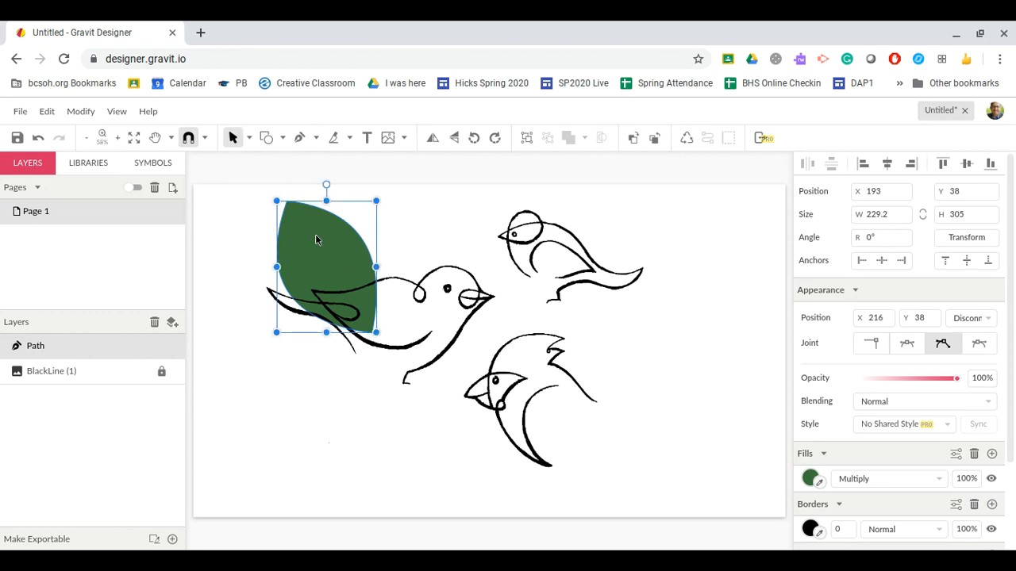
drag(320, 243, 317, 262)
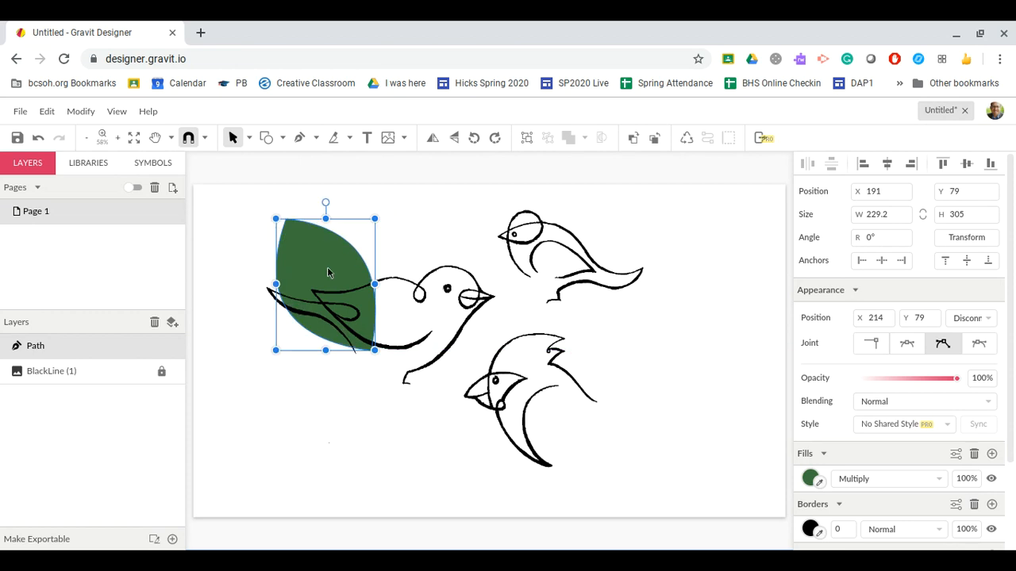
key(ctrl+d)
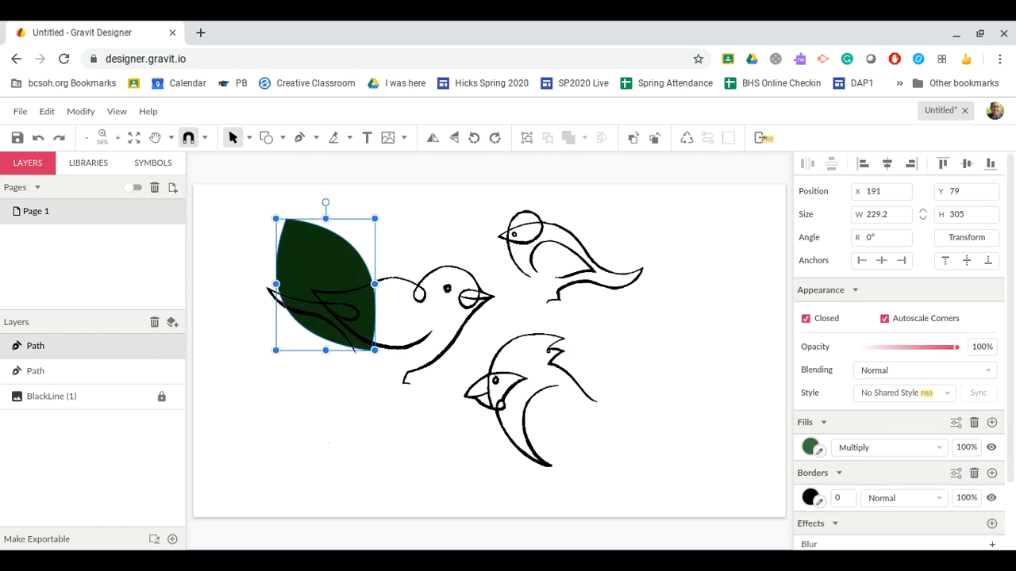
drag(325, 279, 450, 266)
drag(451, 190, 425, 206)
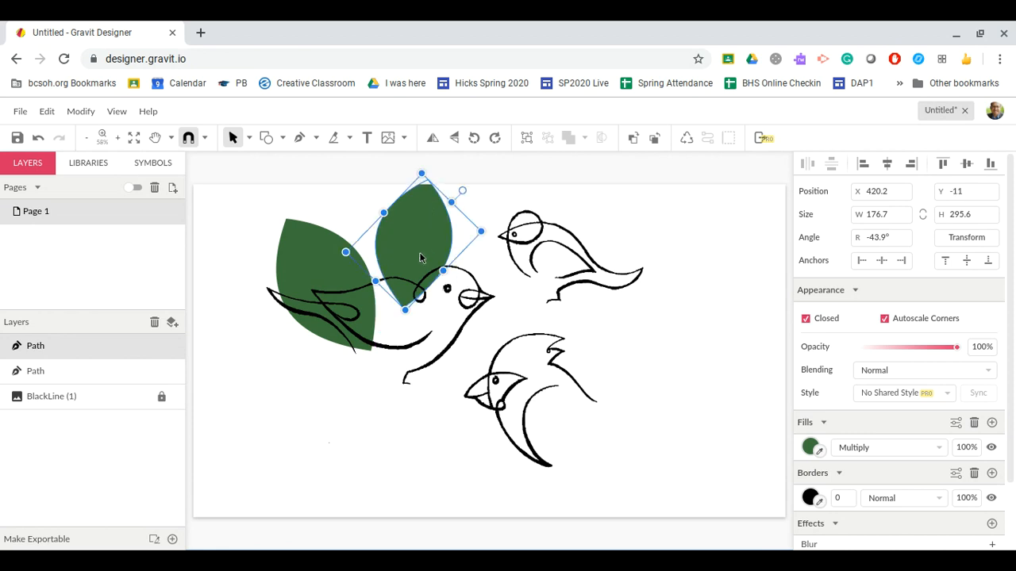
drag(420, 257, 427, 277)
- Duplicate the second leaf over the lowest bird, rotate it to -67.7° and enlarge it to about 339 x 429 px
key(ctrl+d)
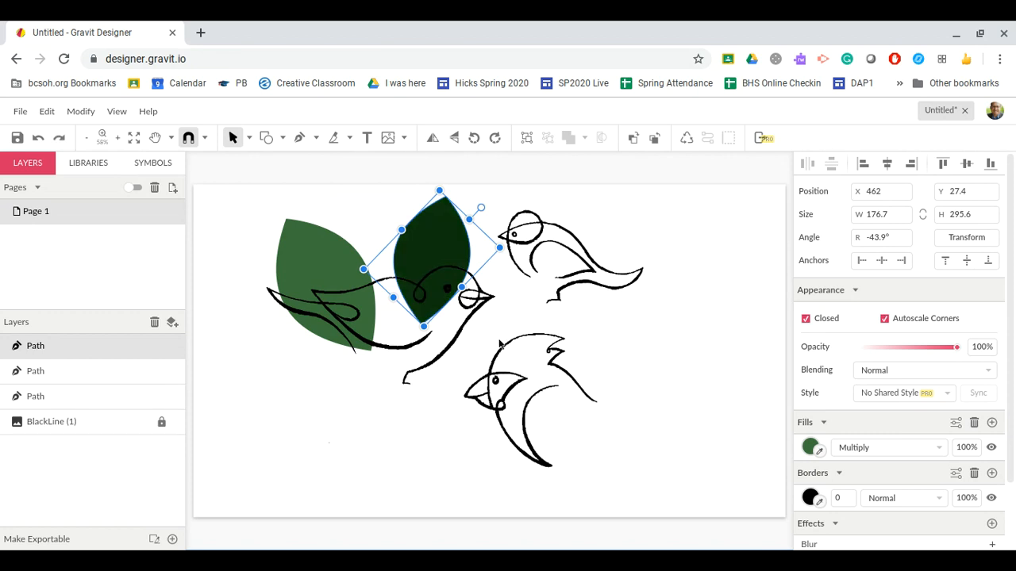
drag(418, 259, 468, 388)
drag(534, 336, 556, 357)
drag(519, 328, 522, 262)
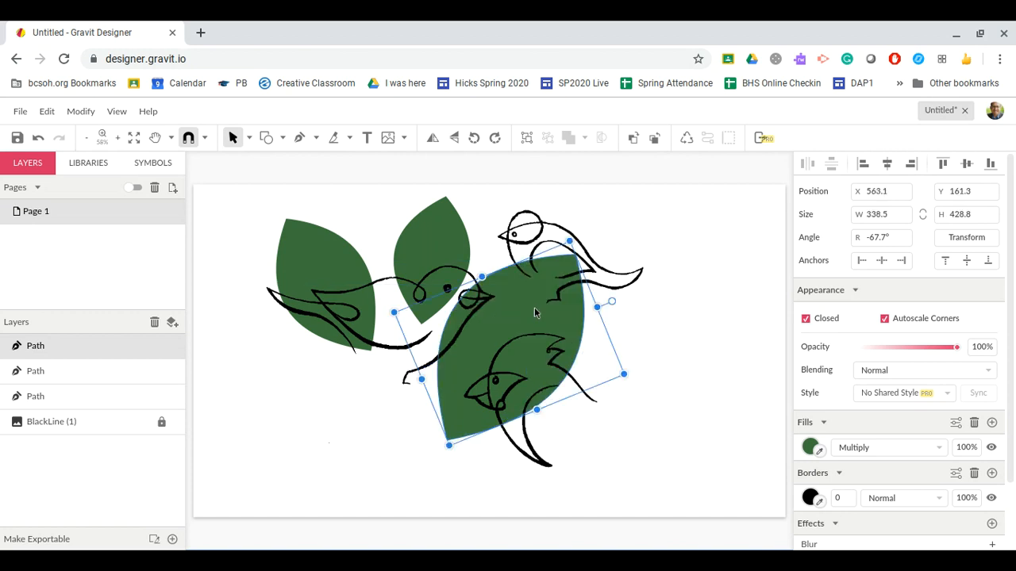
drag(534, 312, 539, 362)
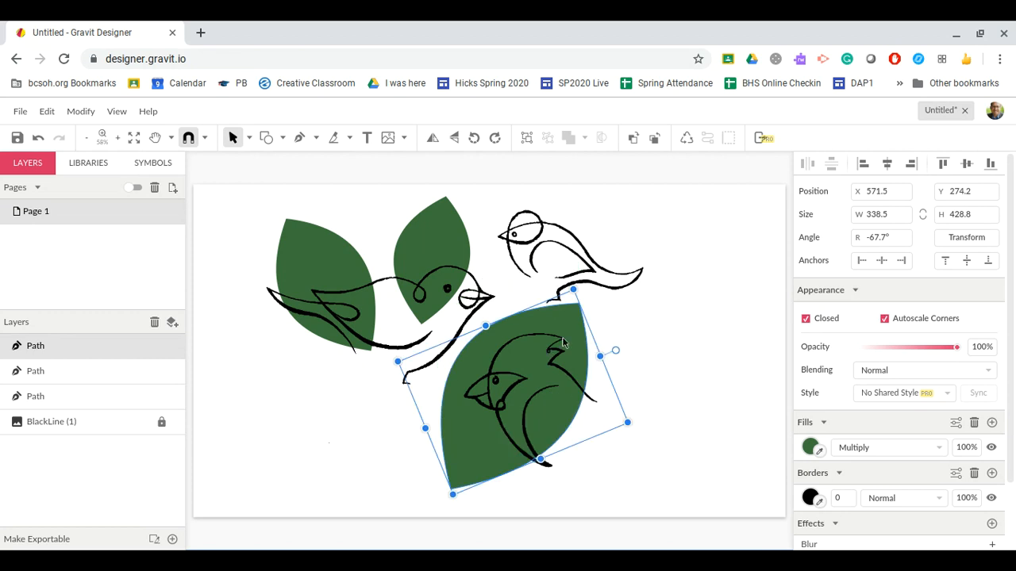
- Duplicate the large leaf, shrink the copy to about 220 x 281 px and place it over the upper-right bird, overlapping the second leaf
key(ctrl+d)
drag(562, 343, 544, 230)
drag(628, 281, 546, 253)
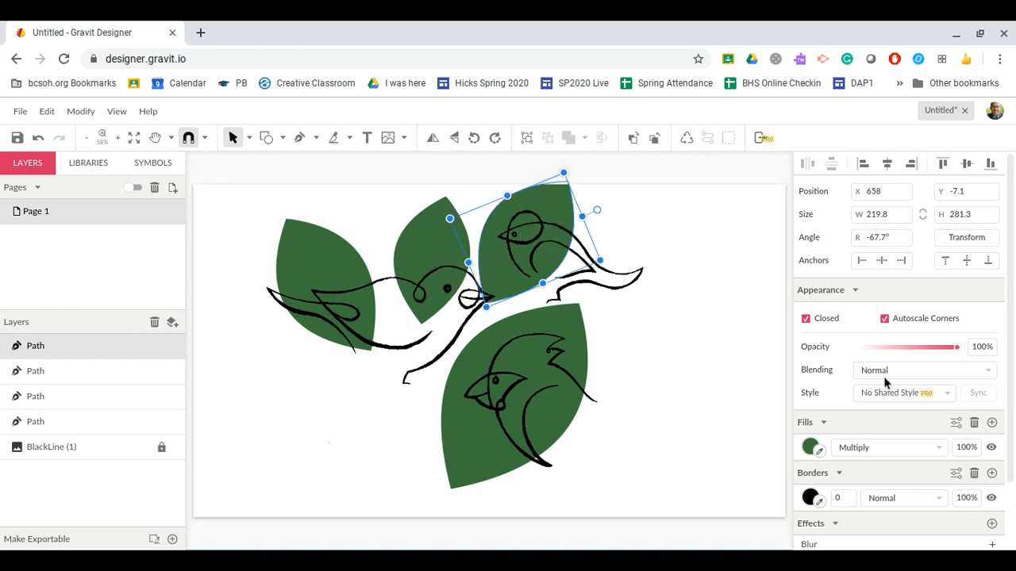
drag(524, 260, 501, 254)
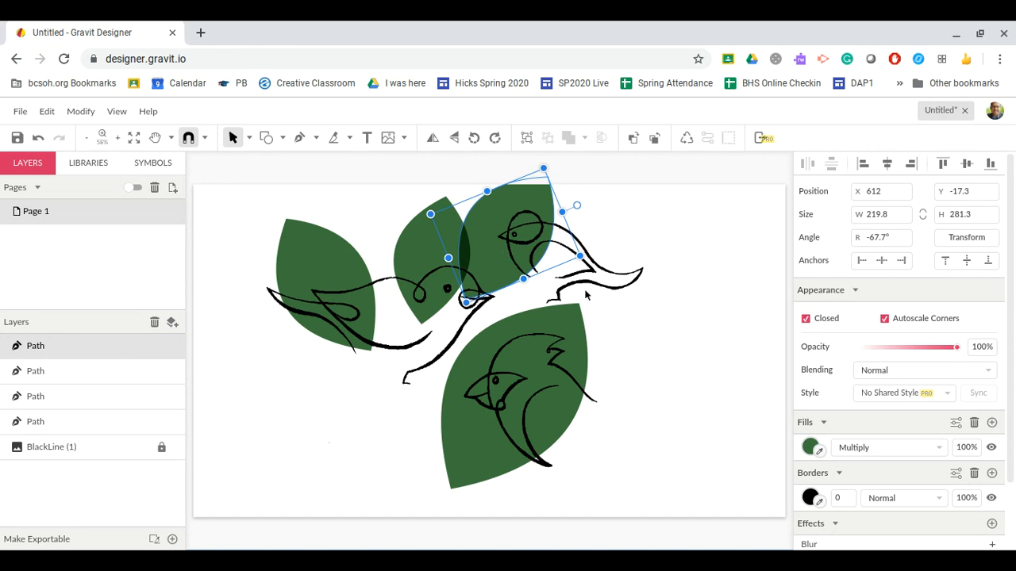
- Add a Color Adjust effect to the leaf over the upper-right bird and shift its hue to 74°
scroll(857, 505, down, 2)
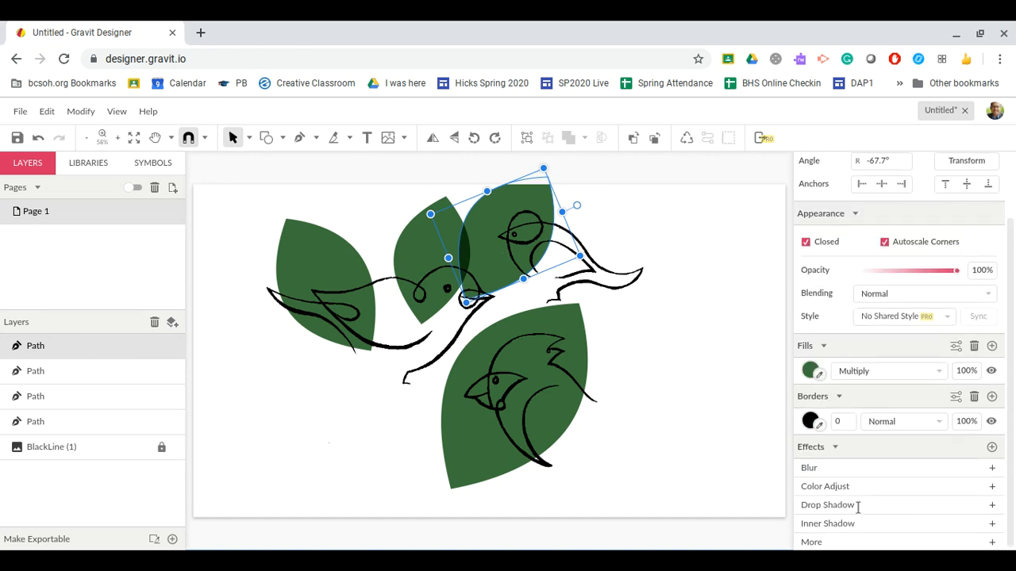
click(844, 487)
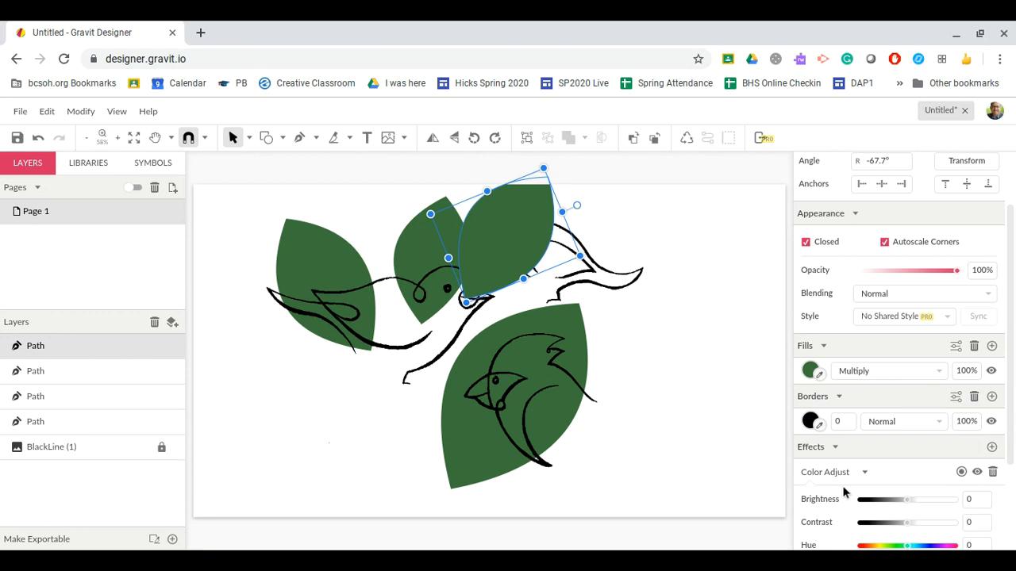
scroll(844, 492, down, 2)
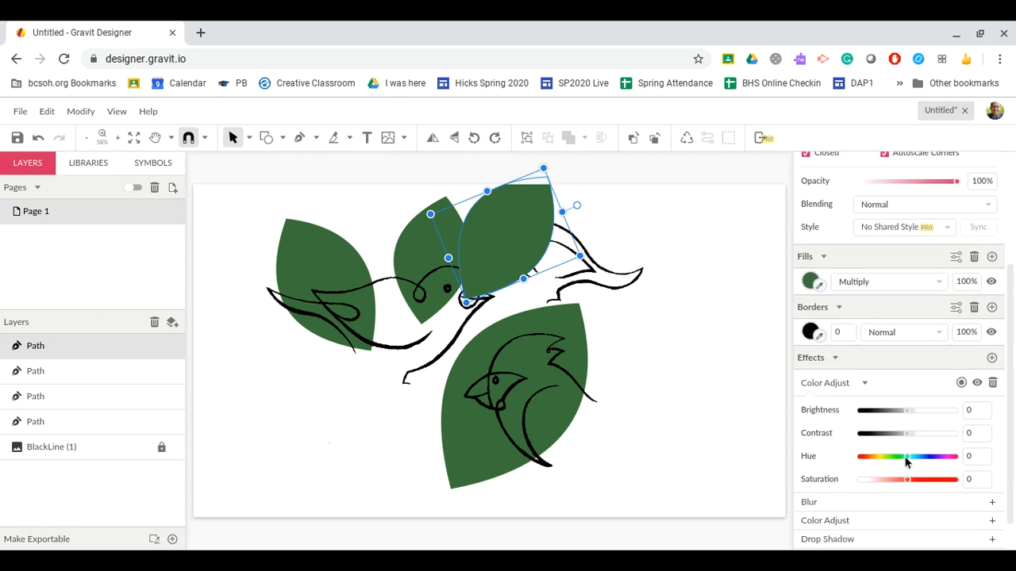
drag(907, 462, 930, 464)
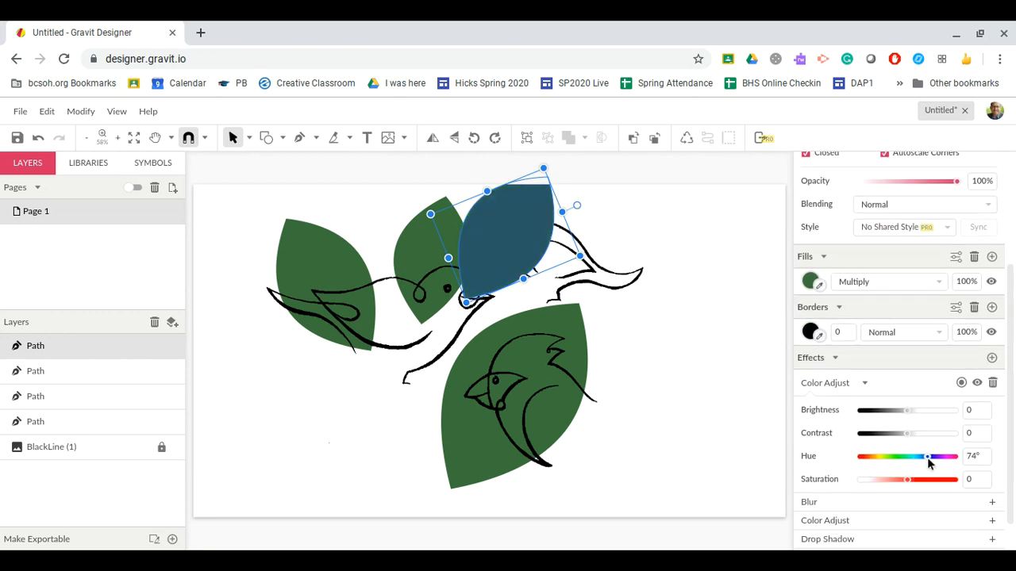
click(605, 355)
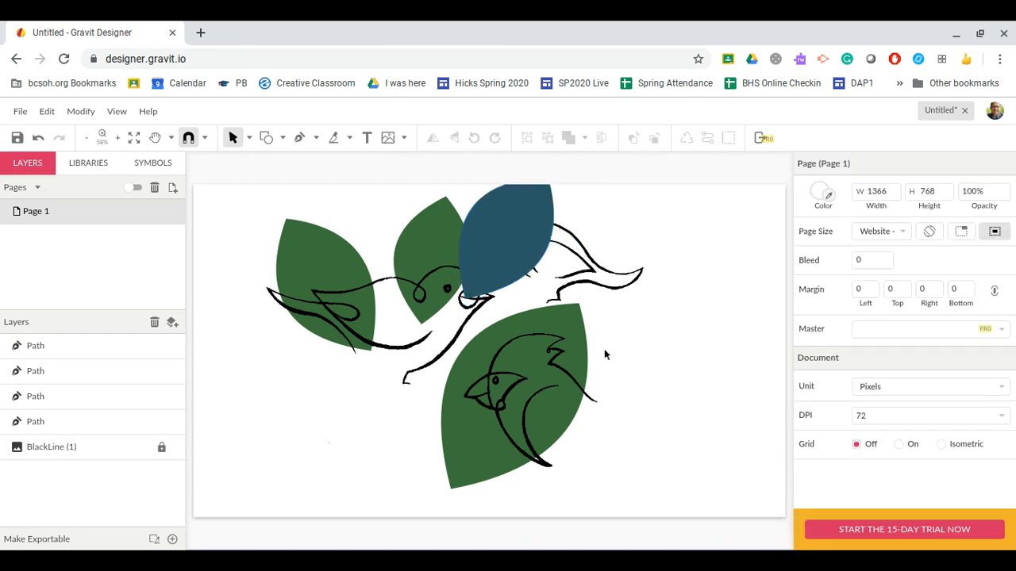
- Set the blue leaf's overall blending to Multiply and fit it over the upper-right bird's head at about 176 x 208 px
click(541, 267)
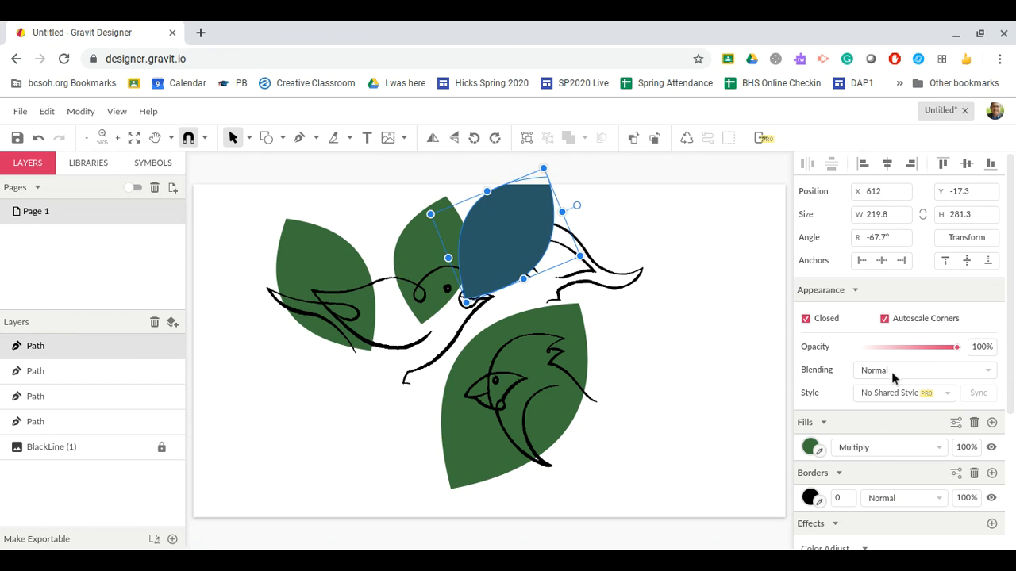
click(894, 117)
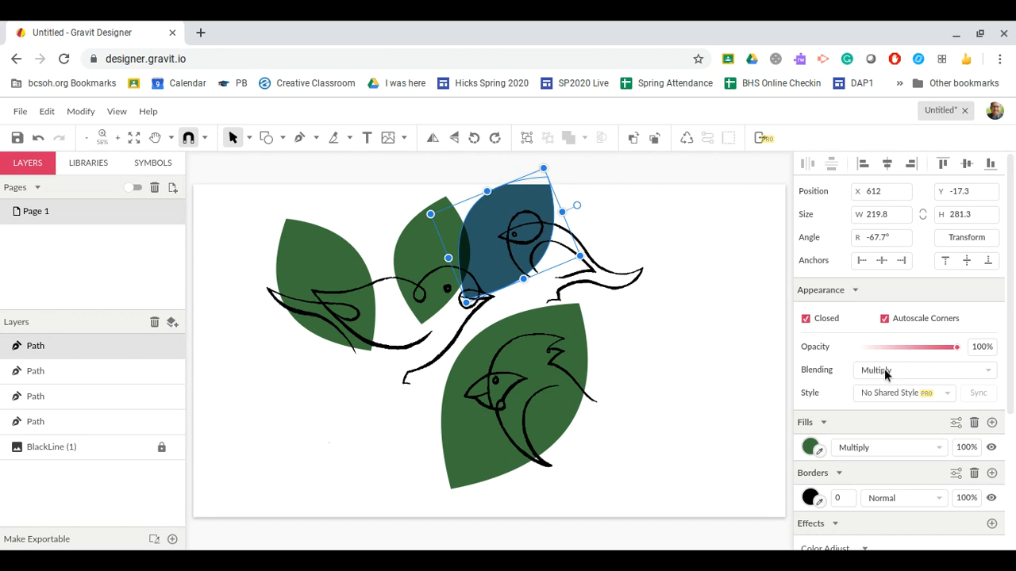
drag(498, 248, 497, 251)
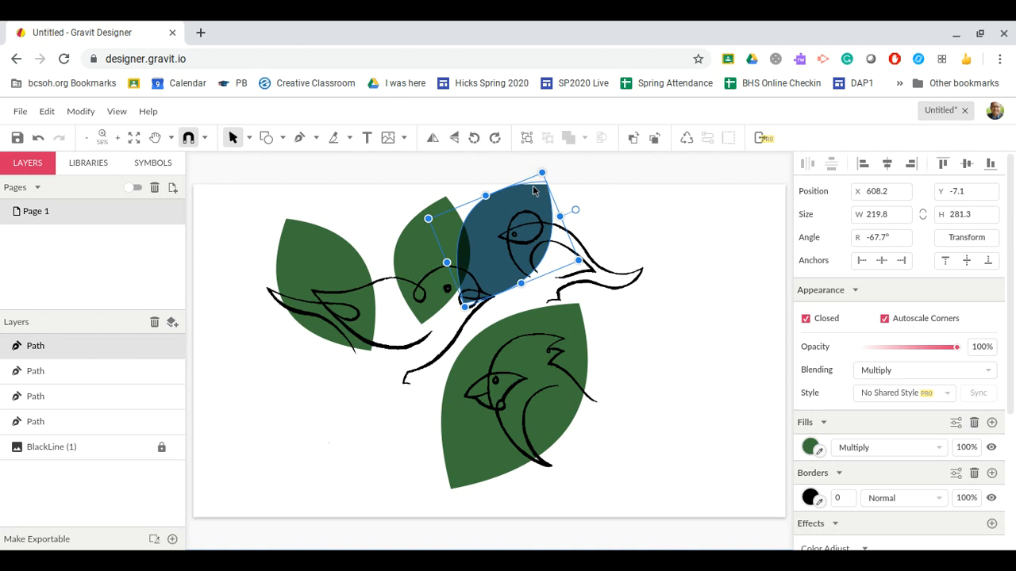
drag(499, 234, 530, 243)
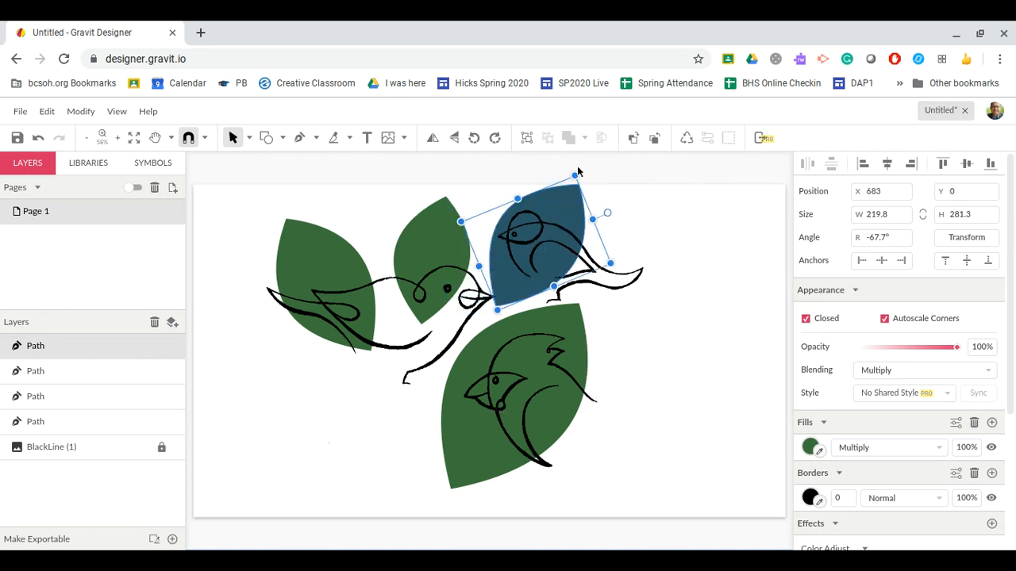
drag(575, 174, 553, 219)
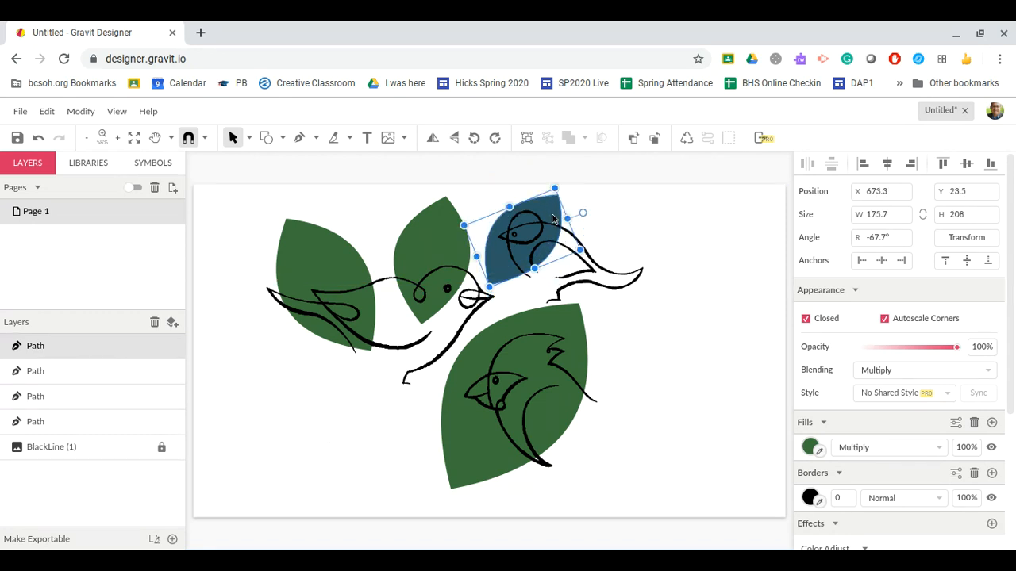
- Duplicate the blue leaf twice, placing one copy below the large bird's tail and the other over its leg
key(ctrl+d)
drag(550, 235, 353, 341)
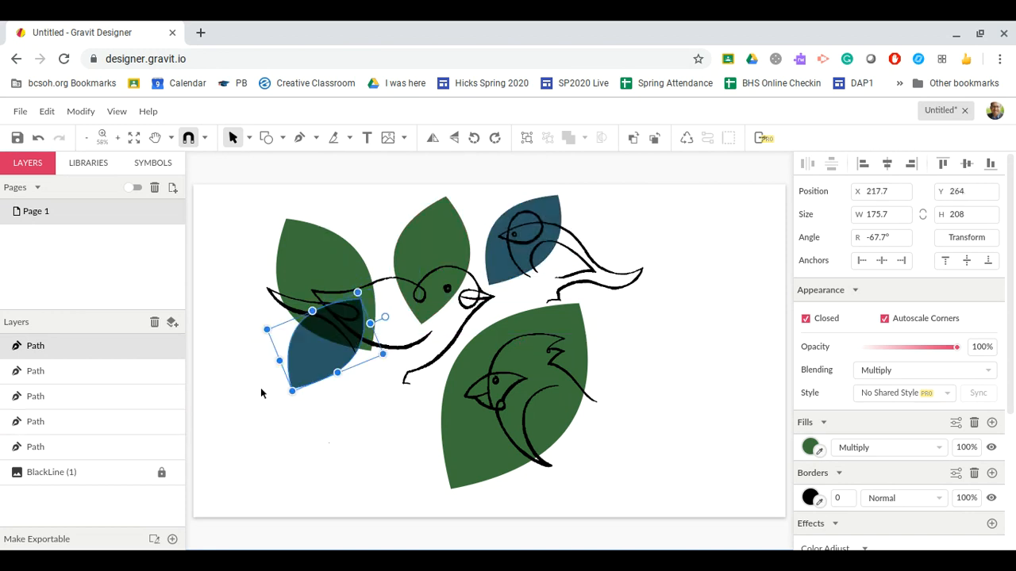
key(ctrl+d)
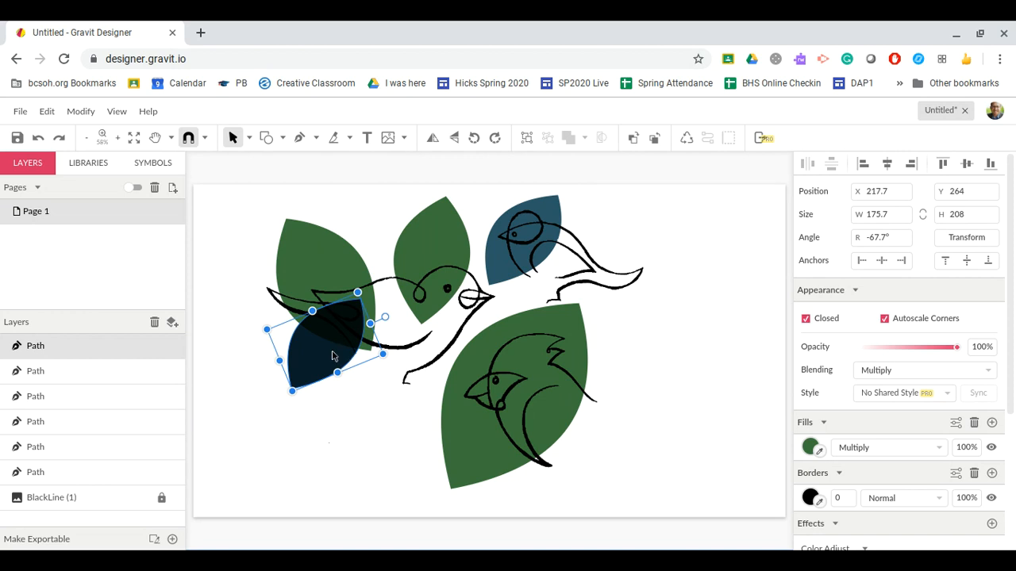
drag(334, 357, 434, 387)
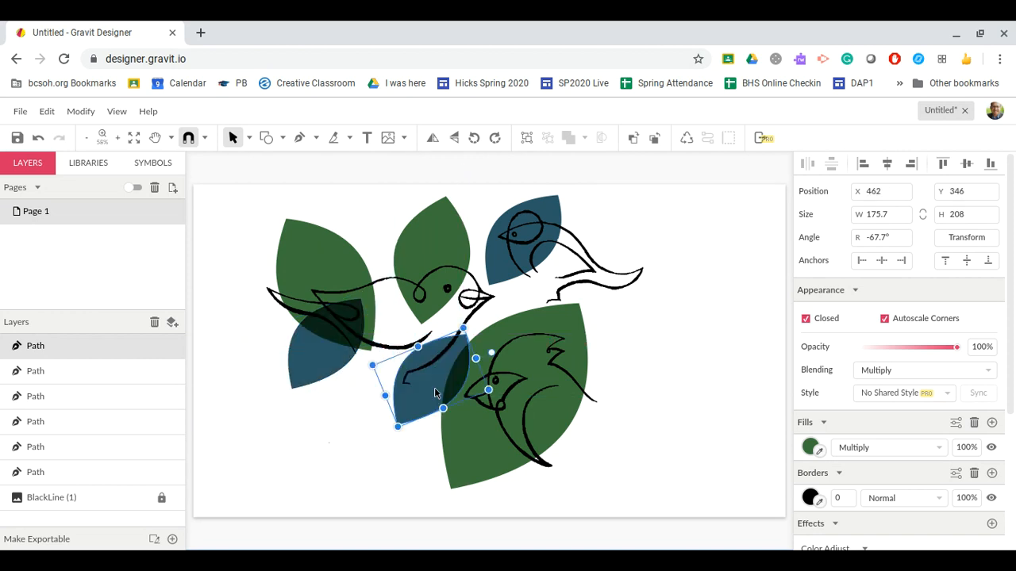
- Place another blue leaf copy over the lowest bird's tail, rotated to 15.7° and enlarged to about 263 x 261 px
key(ctrl+v)
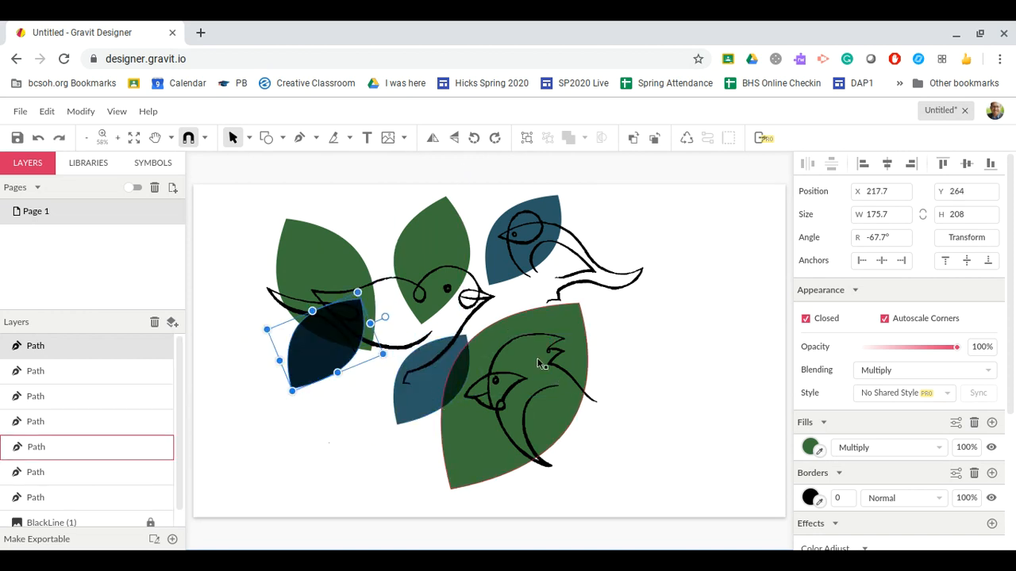
drag(322, 338, 574, 384)
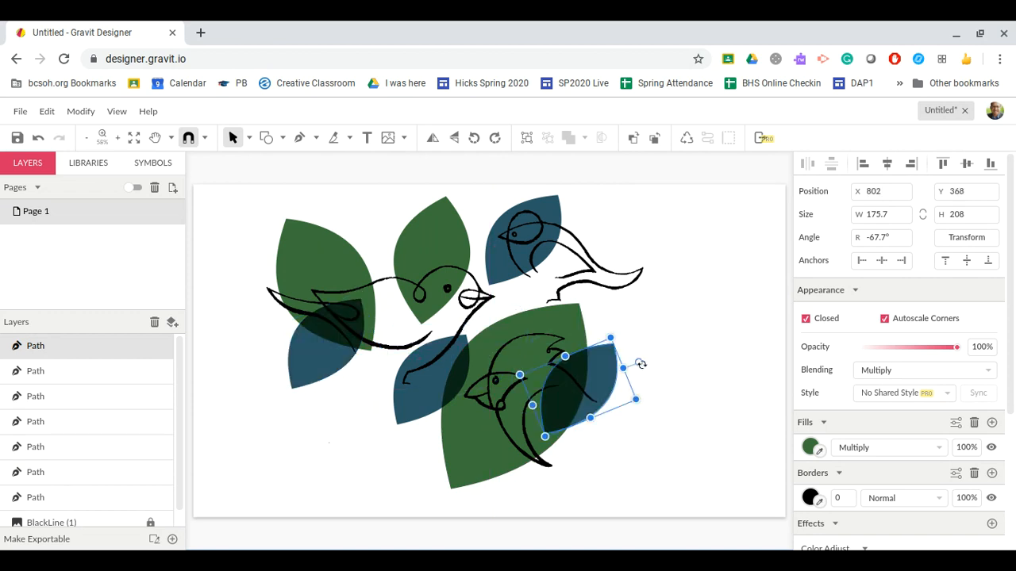
drag(641, 364, 617, 411)
click(670, 413)
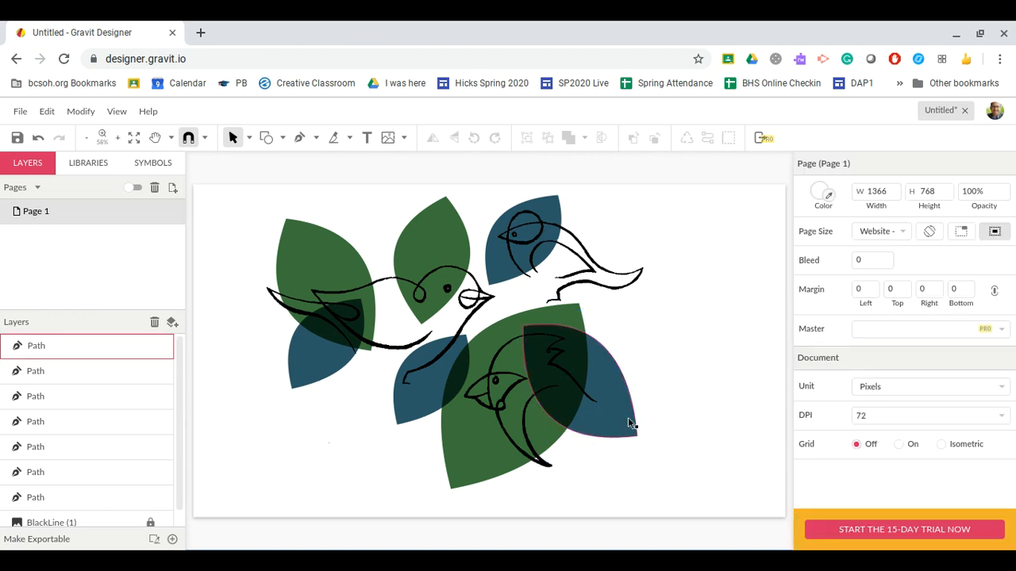
- Duplicate the enlarged blue leaf and place the copy above the large bird's back, overlapping the two green leaves
click(626, 424)
key(ctrl+d)
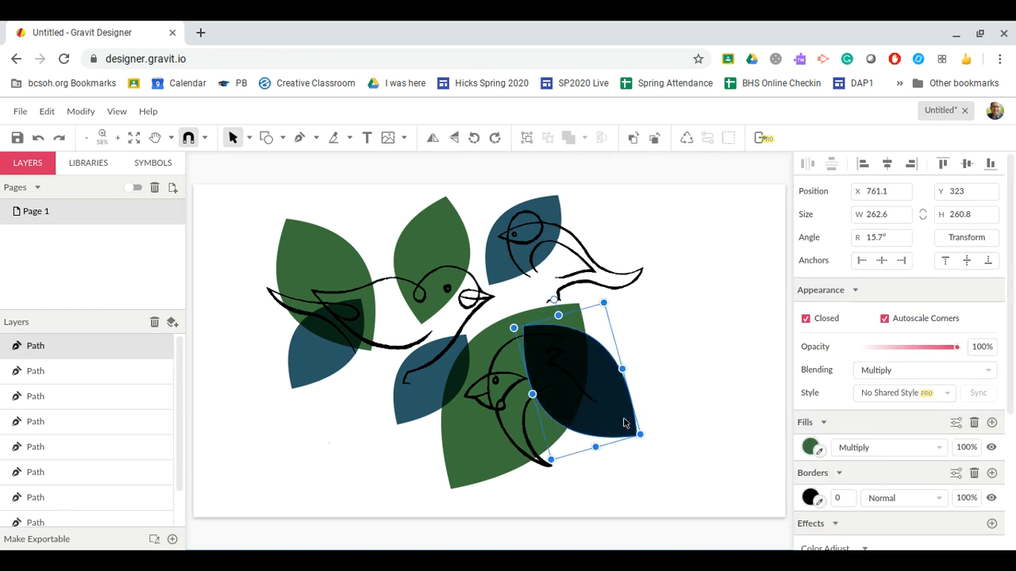
drag(626, 424, 419, 294)
click(658, 324)
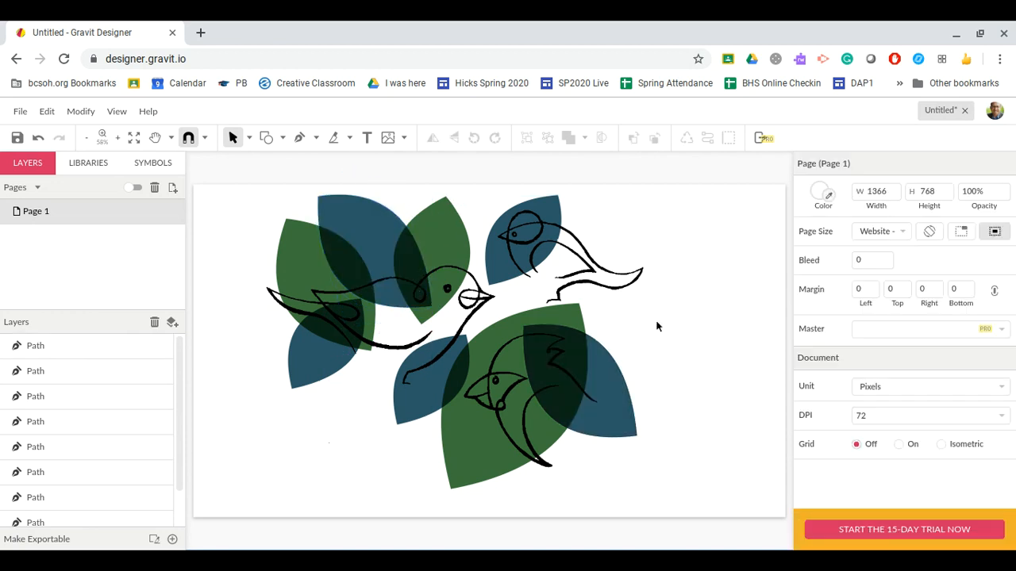
- Copy the green leaf from the large bird's head onto the upper-right bird's tail and rotate the copy to -101.4°
click(427, 408)
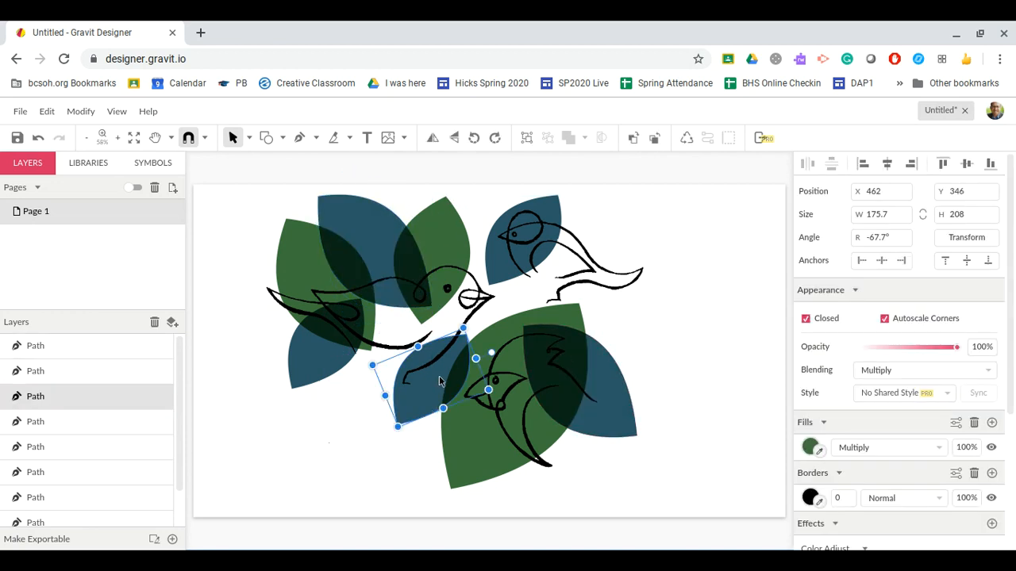
click(452, 266)
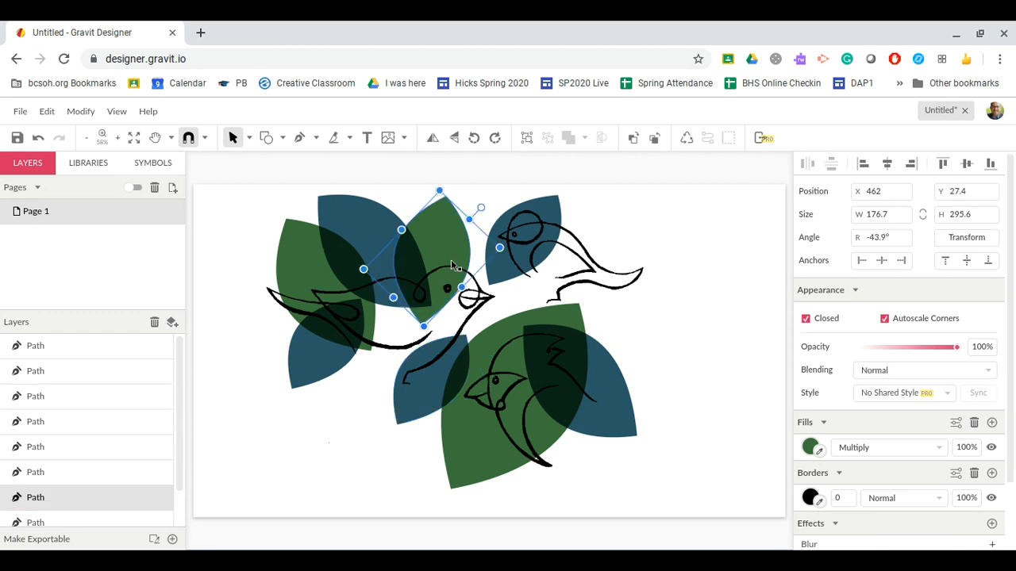
drag(450, 265, 586, 271)
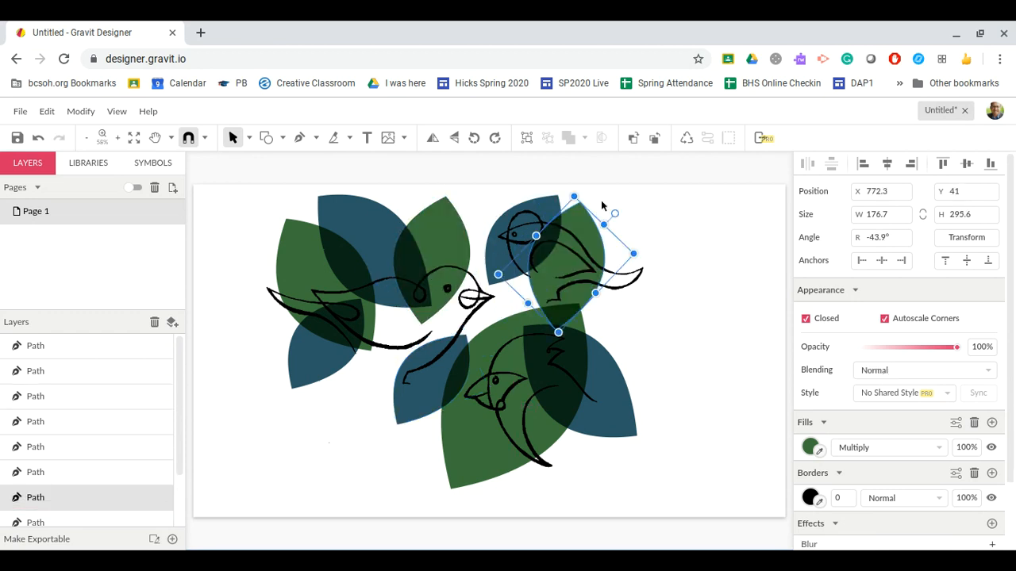
drag(615, 215, 635, 278)
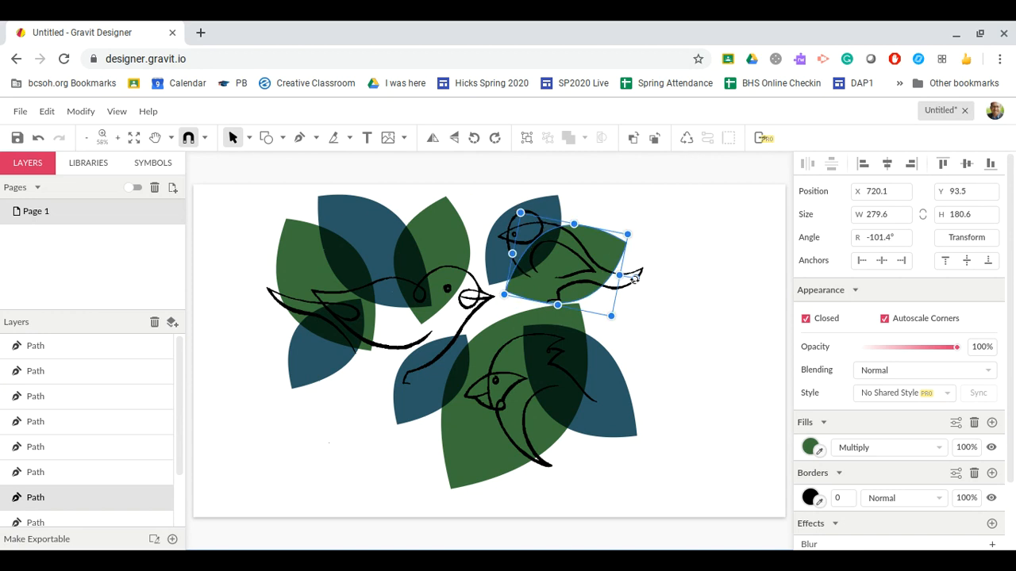
drag(571, 285, 645, 272)
click(669, 312)
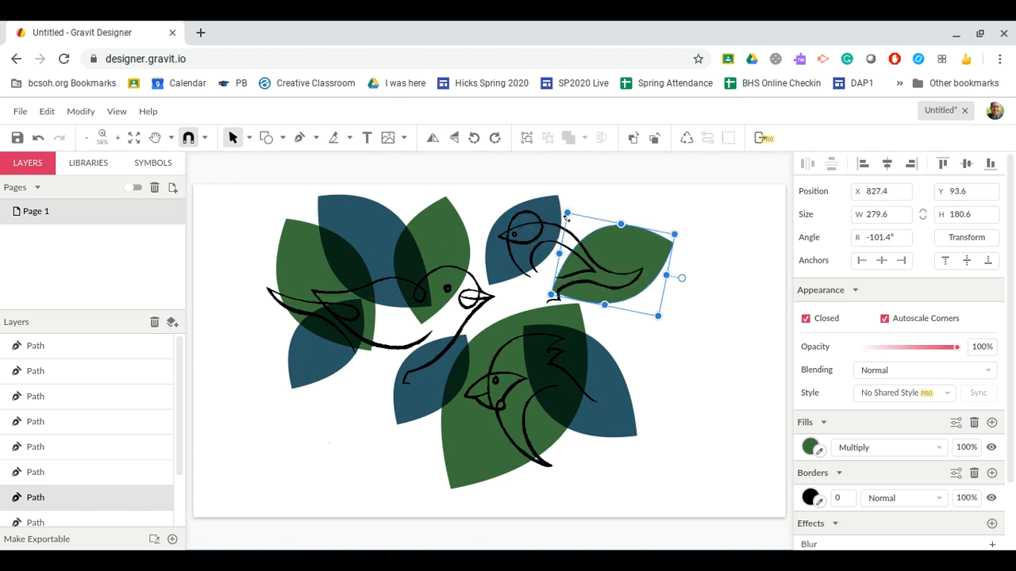
- Enlarge the blue leaf on the upper-right bird to about 255 x 302 px and shift it so it covers the bird's body
click(536, 225)
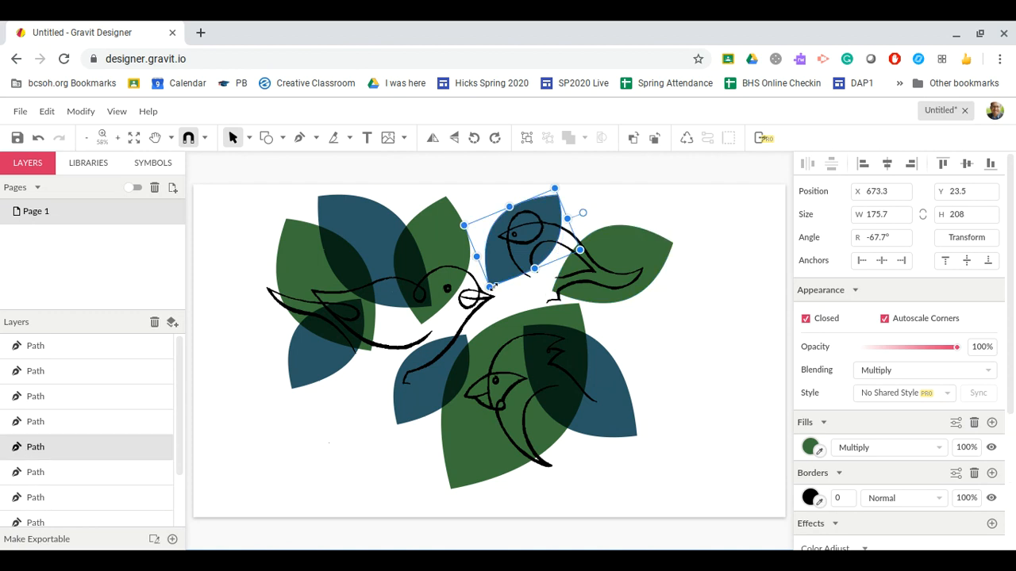
drag(491, 288, 459, 328)
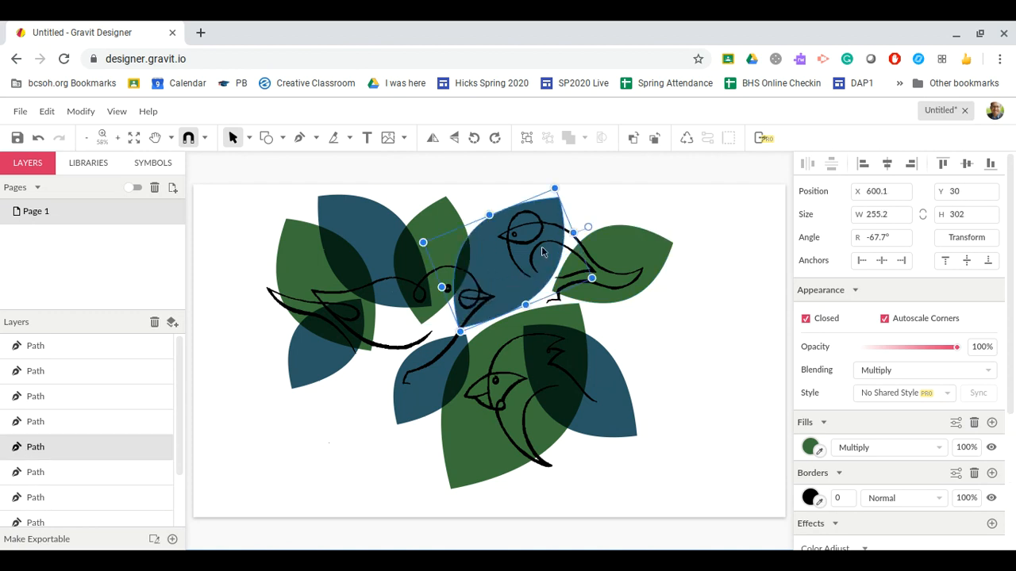
drag(546, 251, 593, 223)
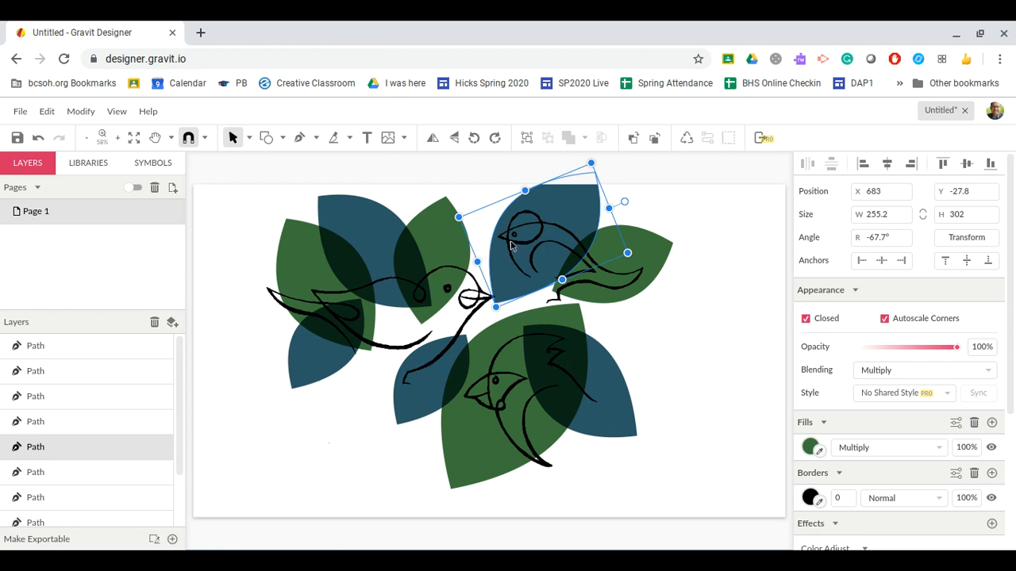
click(327, 422)
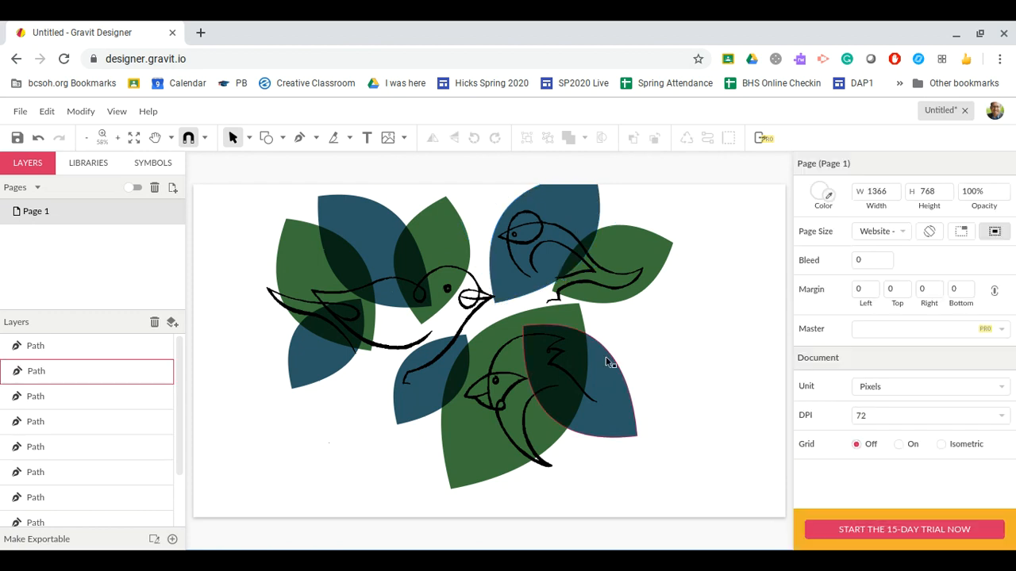
- Rotate the blue leaf on the upper-right bird to -58.3°
click(497, 304)
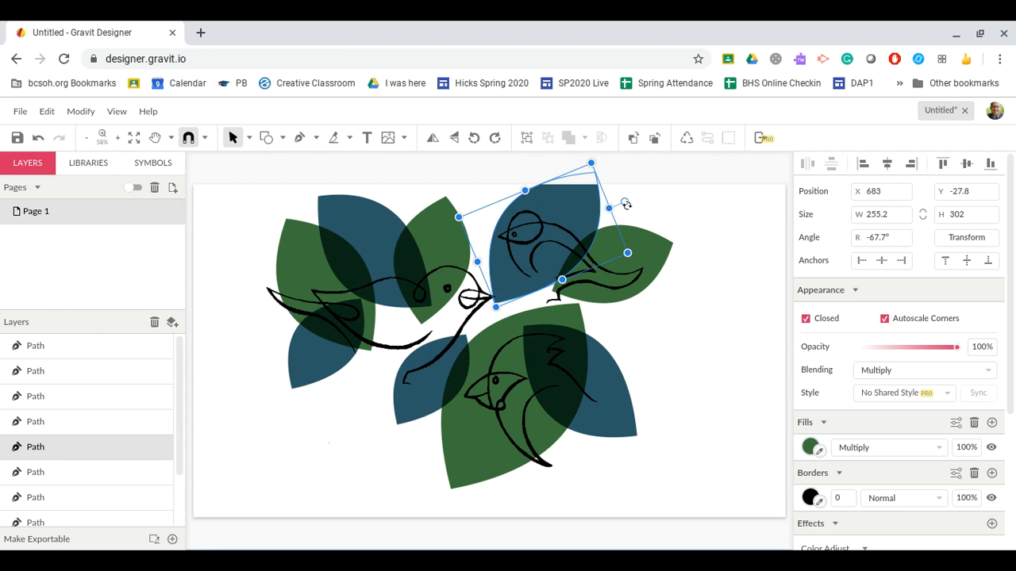
drag(627, 205, 617, 190)
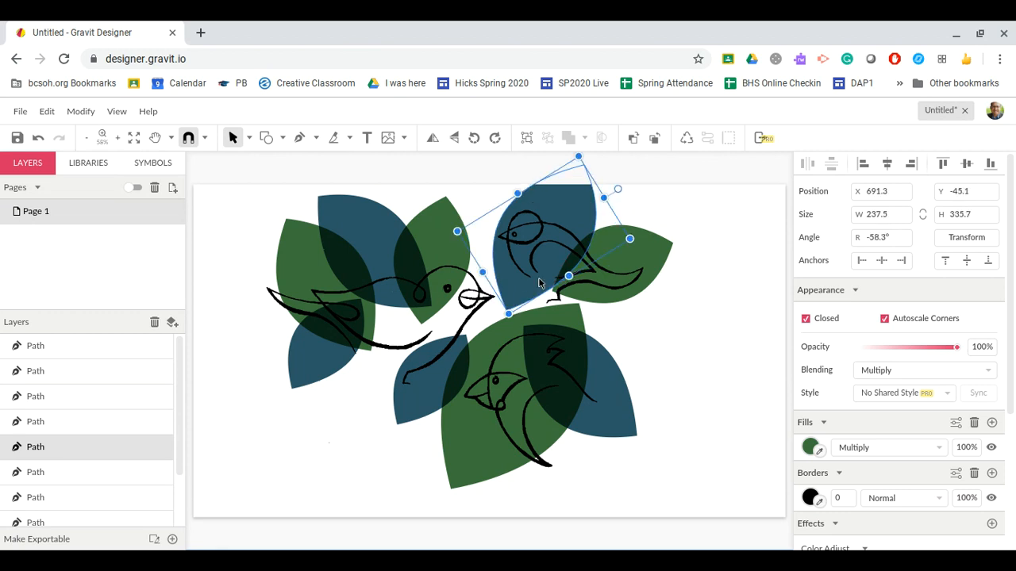
click(384, 467)
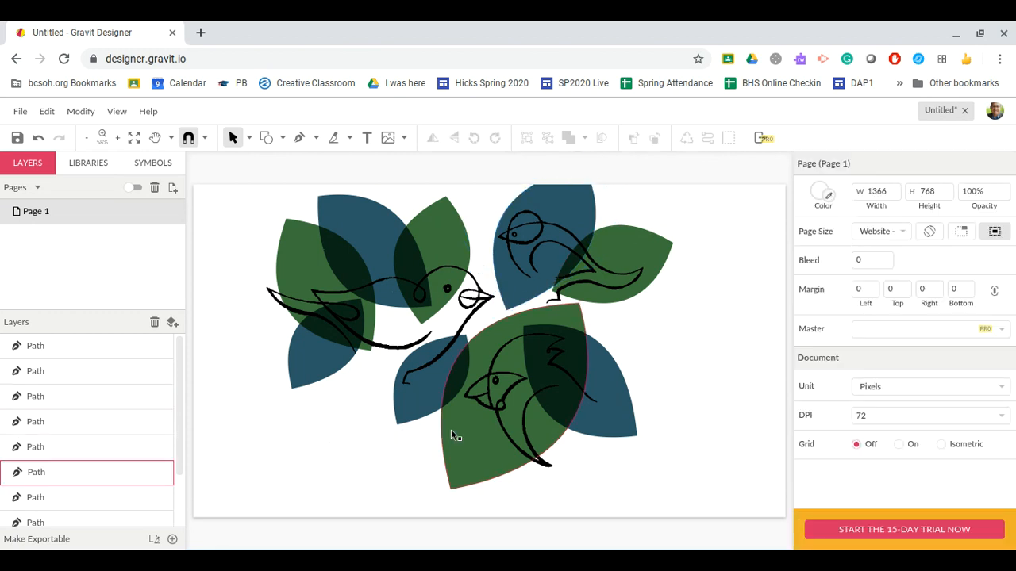
- Duplicate the blue leaf under the large bird's tail and place the copy beneath the bird's belly, between the two small blue leaves
click(320, 372)
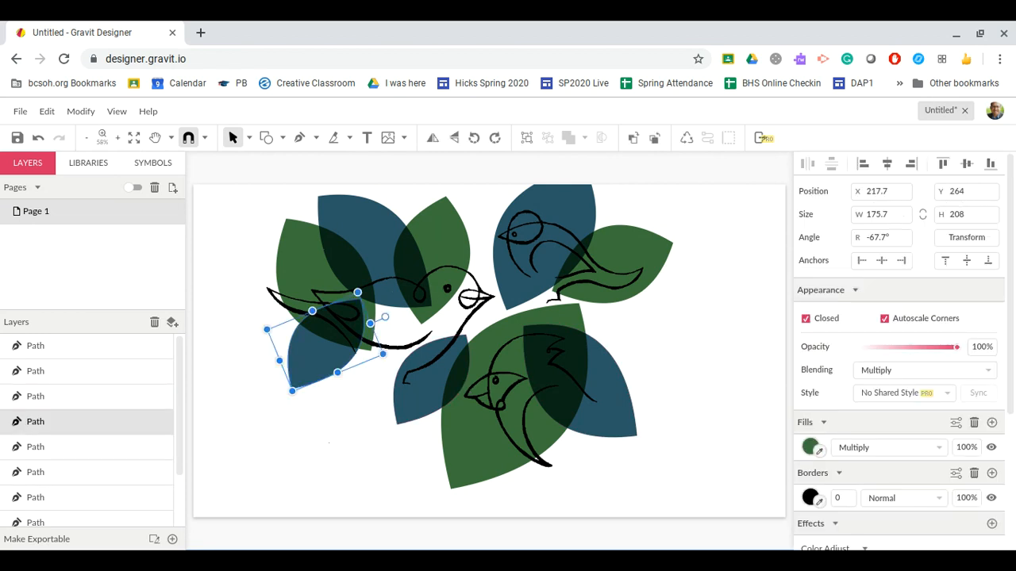
key(ctrl+d)
drag(322, 367, 354, 405)
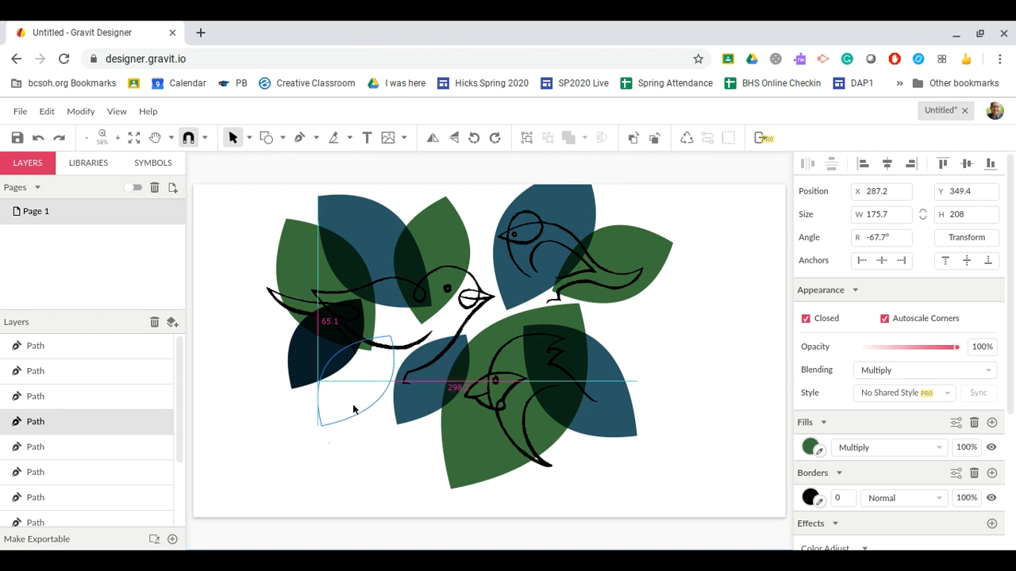
- Change the fill color of the new leaf beneath the large bird's belly to a muted plum
click(811, 448)
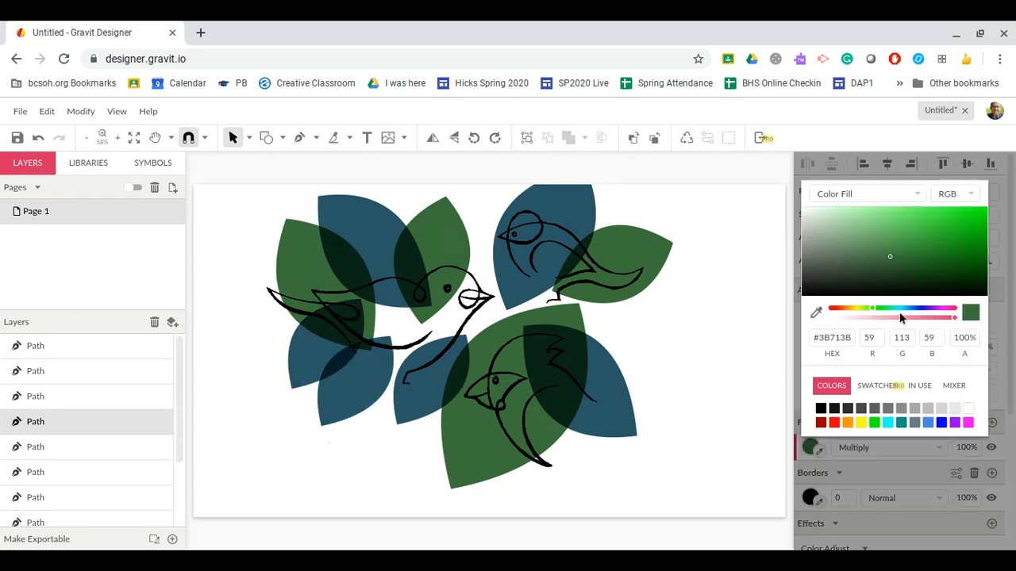
click(854, 310)
drag(854, 310, 850, 310)
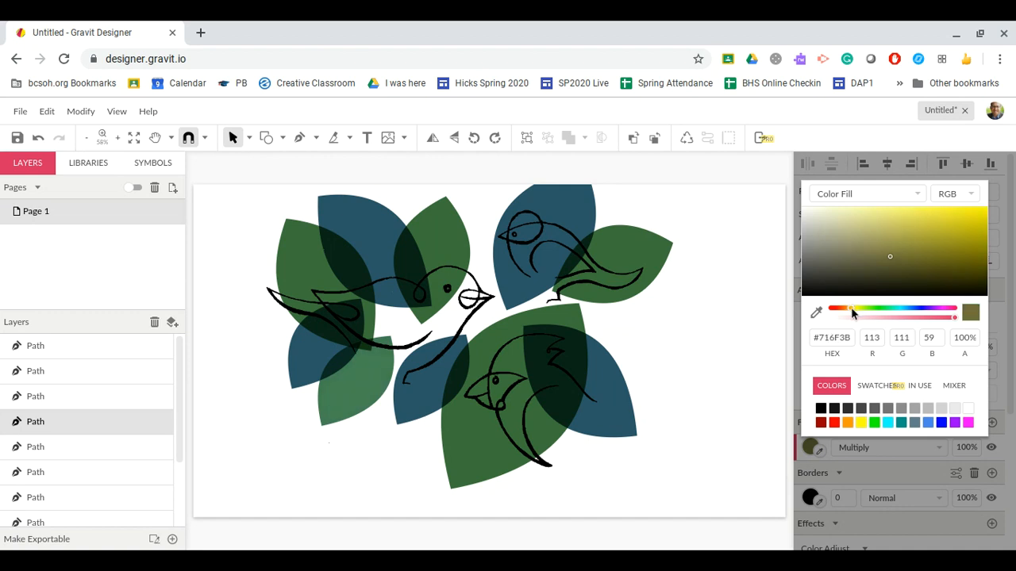
drag(934, 311, 942, 311)
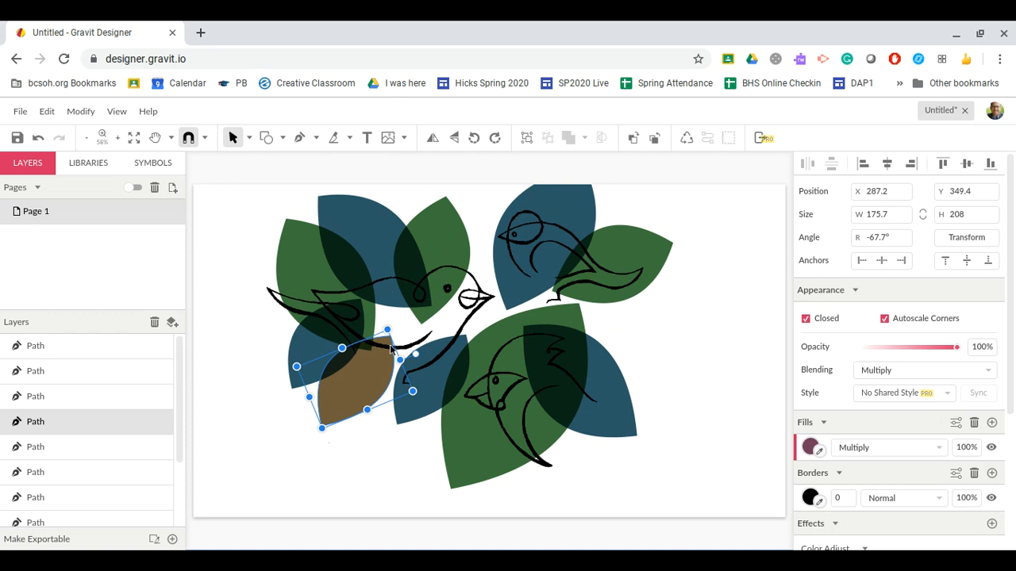
- Place the brown leaf in the space between the three birds, enlarged to about 406 x 235 px and rotated to -102.7°
drag(389, 329, 428, 267)
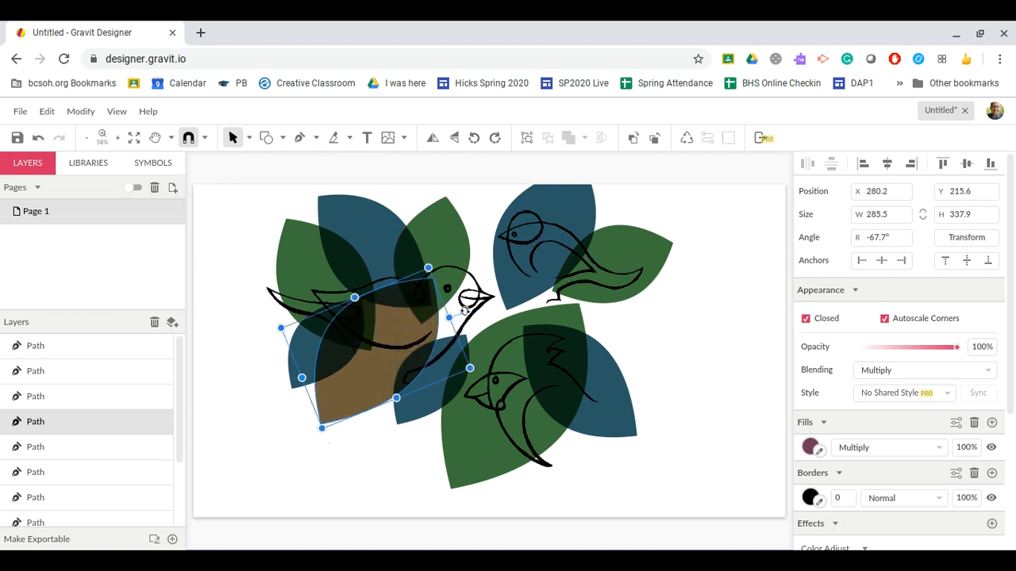
drag(464, 311, 469, 367)
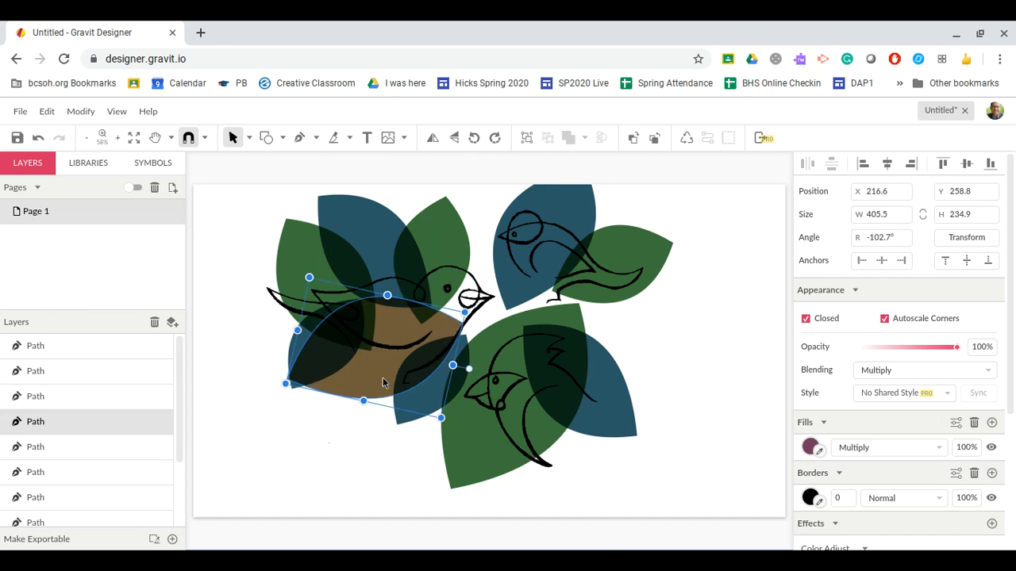
drag(382, 382, 499, 320)
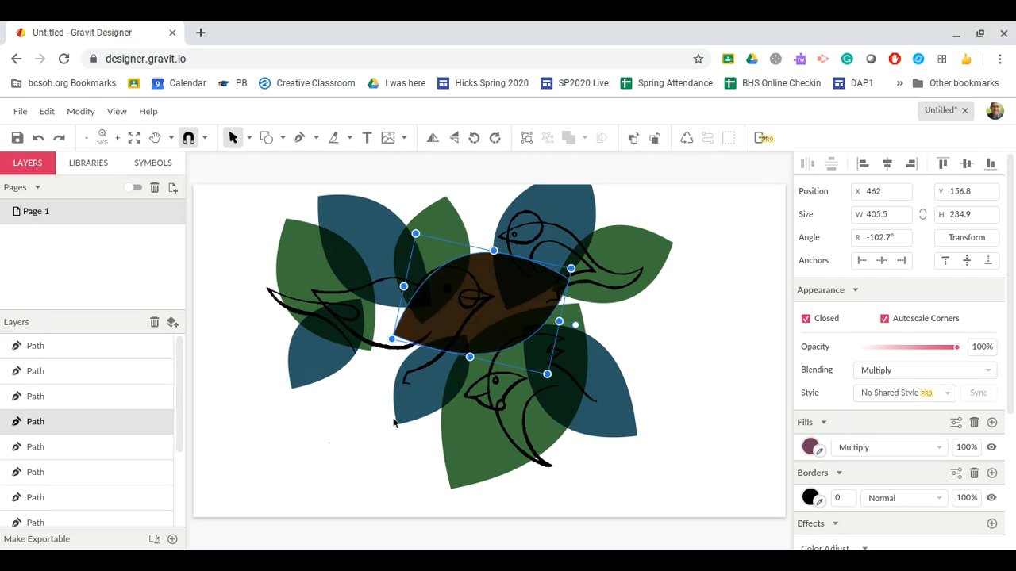
- Duplicate the brown leaf twice, placing a copy of about 212 x 123 px over the large bird's tail and a smaller one beside the lower-right blue leaf
drag(459, 320, 290, 418)
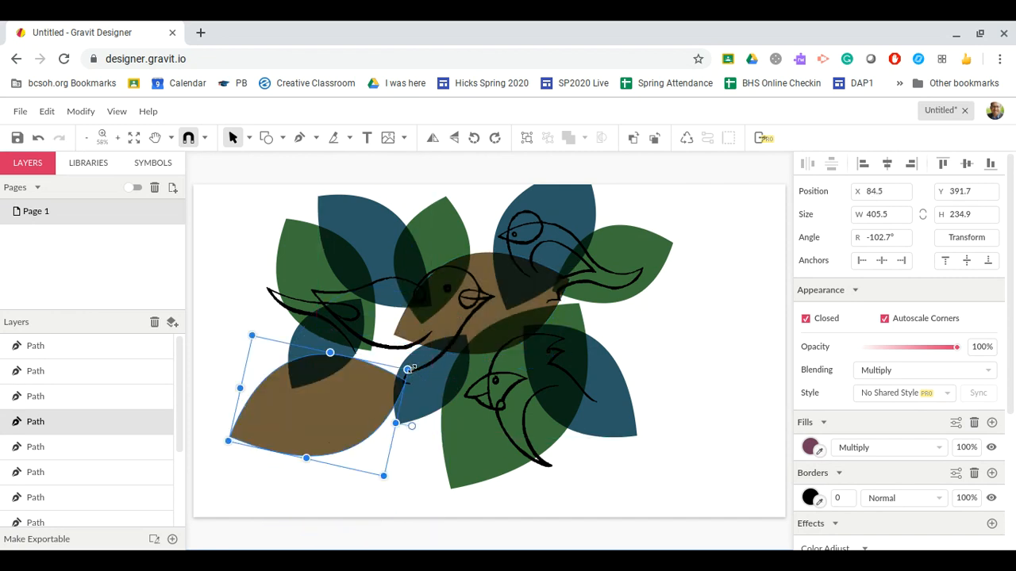
drag(409, 369, 283, 301)
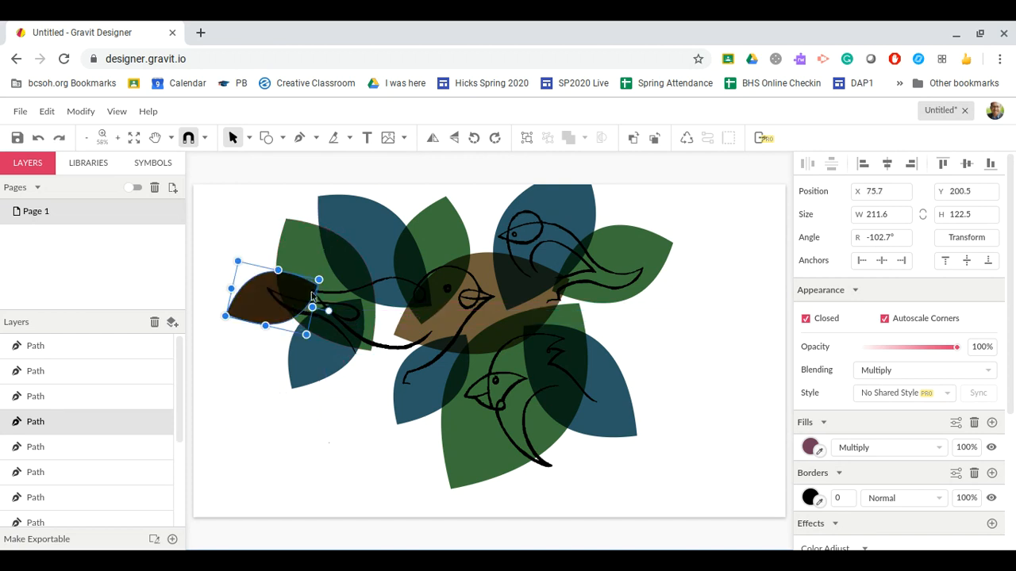
drag(279, 304, 630, 369)
click(653, 413)
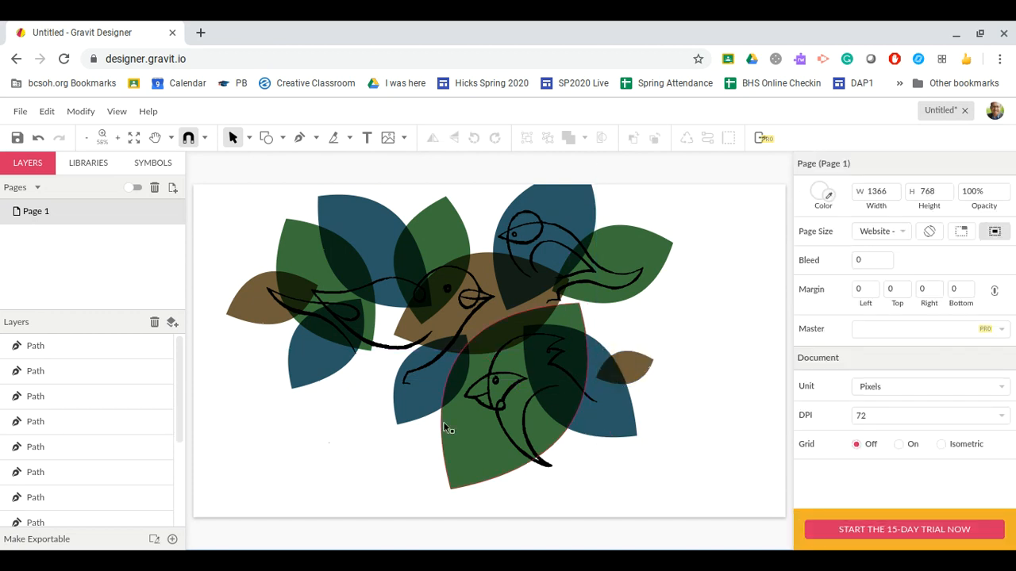
click(482, 281)
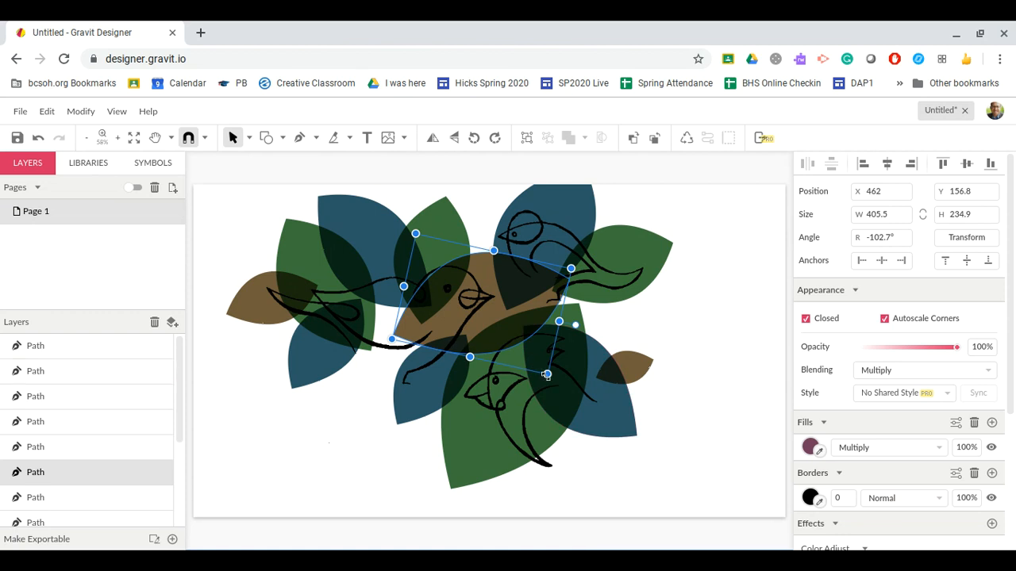
drag(547, 374, 492, 337)
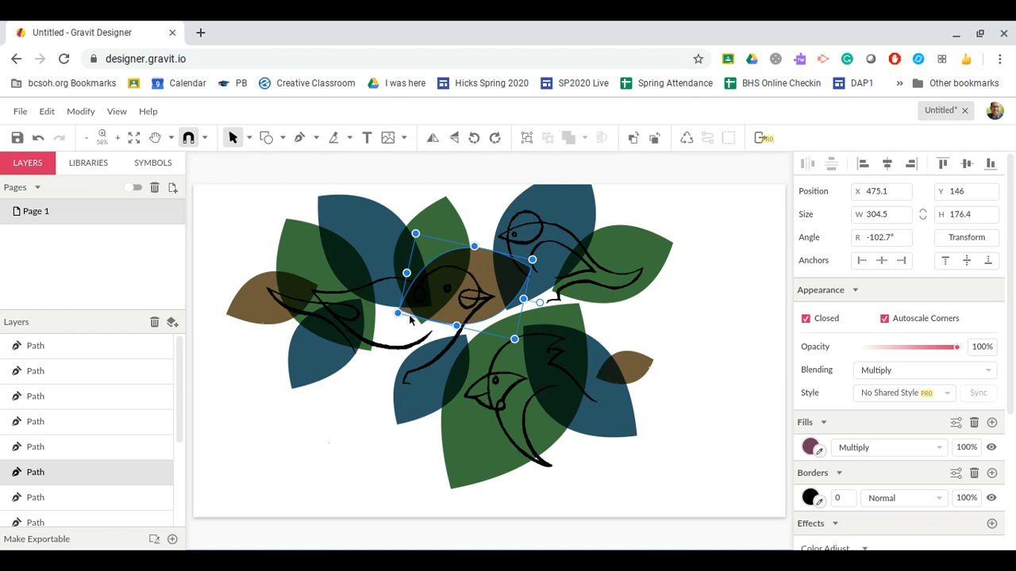
key(ctrl+z)
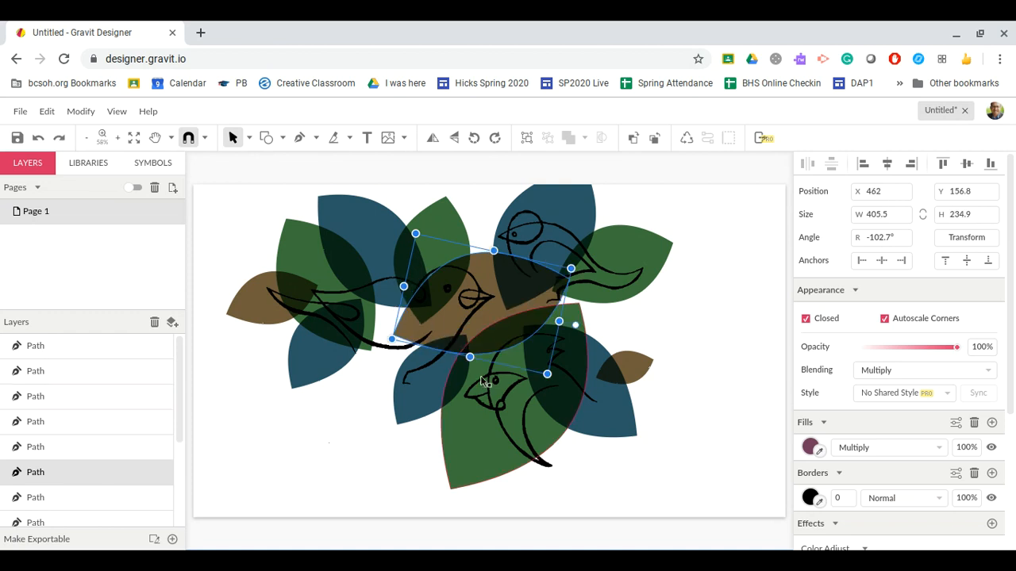
click(376, 444)
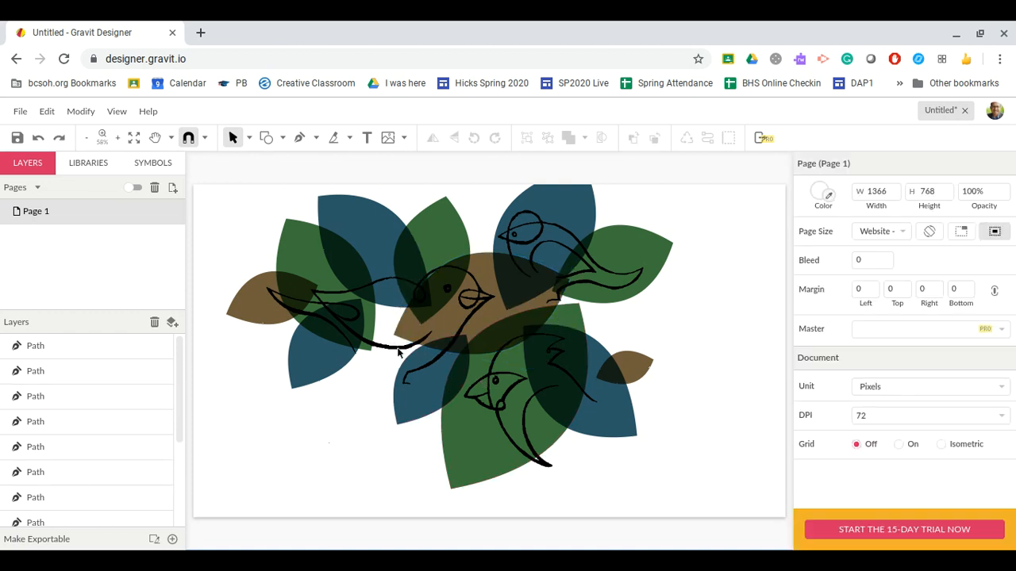
- Delete all the leaf paths, keeping only the locked BlackLine (1) image
scroll(400, 359, down, 1)
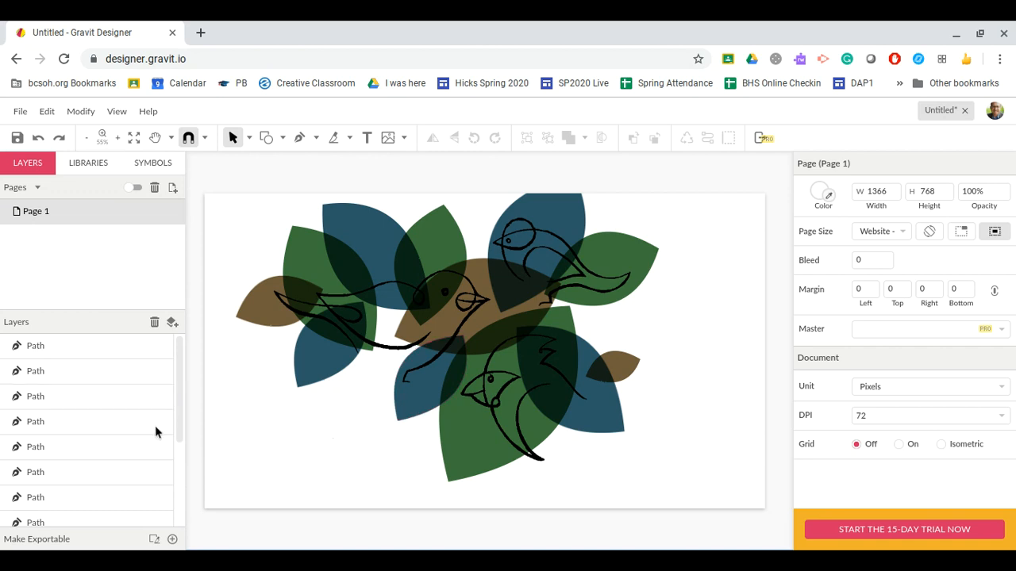
scroll(78, 448, down, 2)
scroll(78, 449, up, 3)
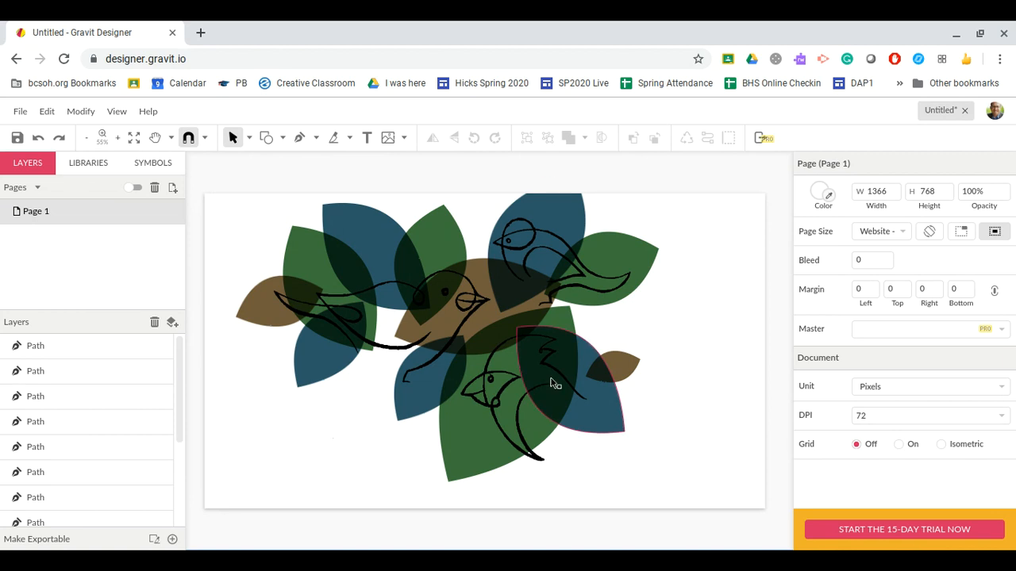
click(60, 348)
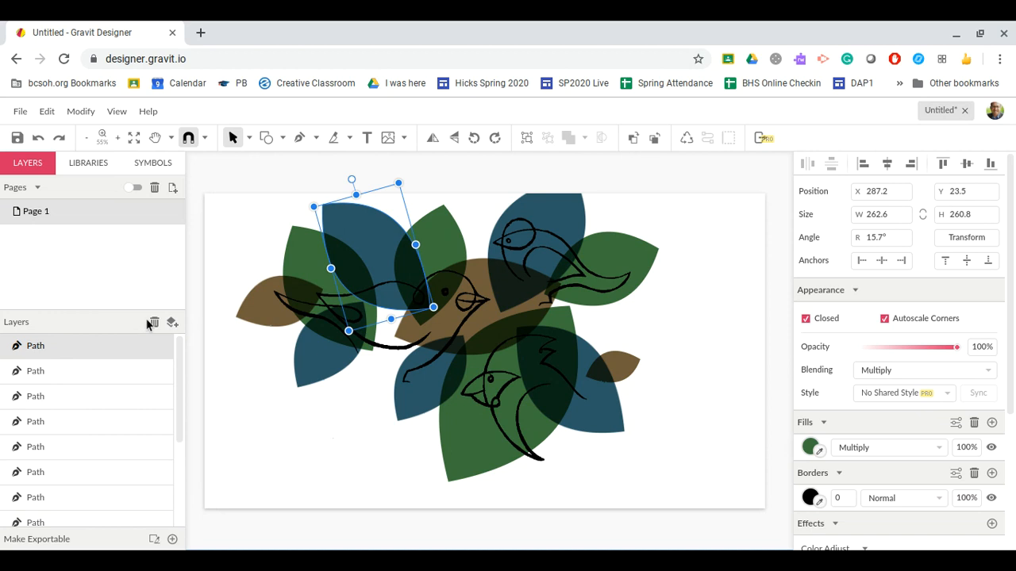
scroll(103, 408, down, 3)
shift+click(70, 482)
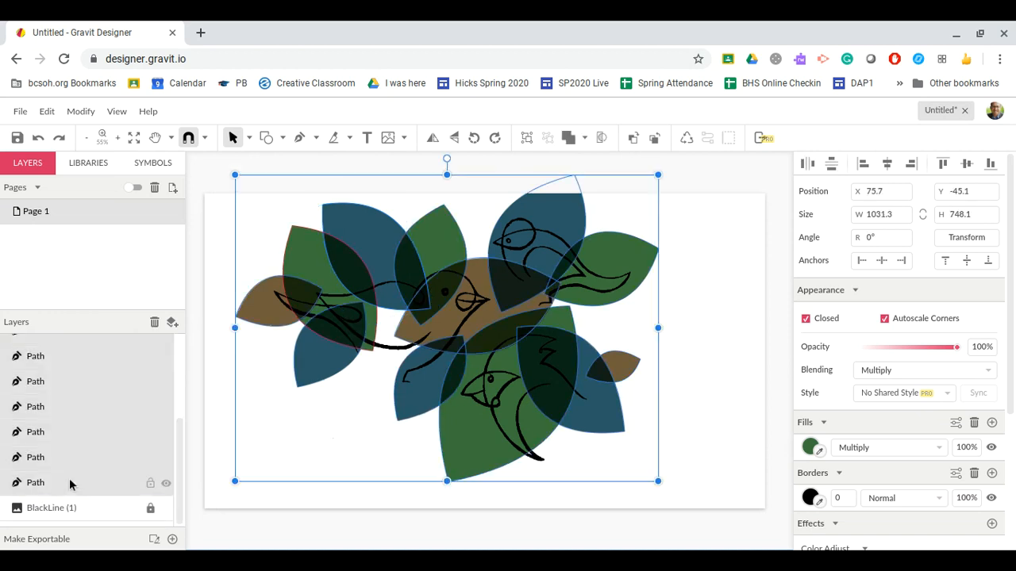
click(155, 323)
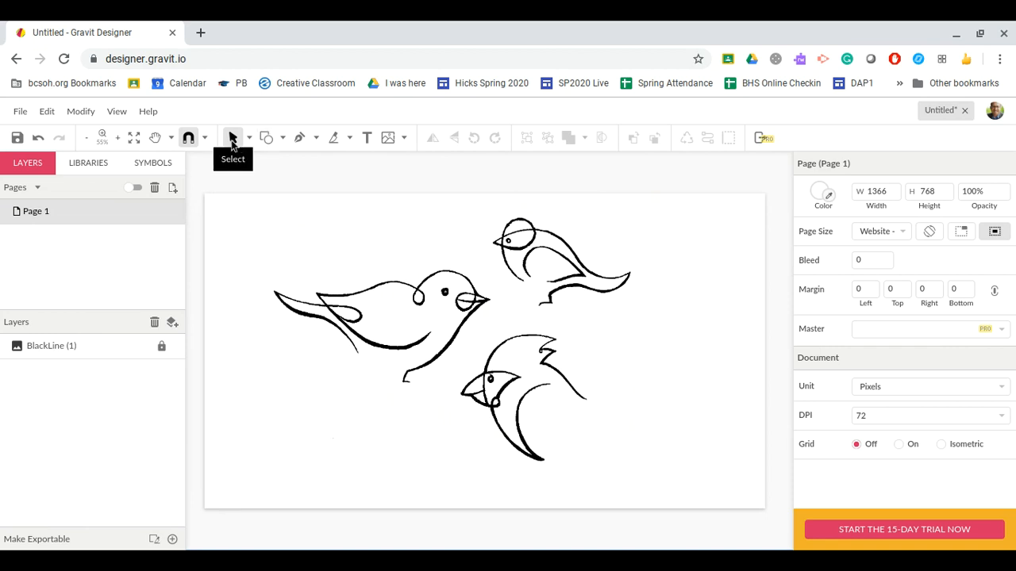
- Draw a closed, rounded freeform shape about 469 x 338 px over the large bird with the Pen tool
click(300, 139)
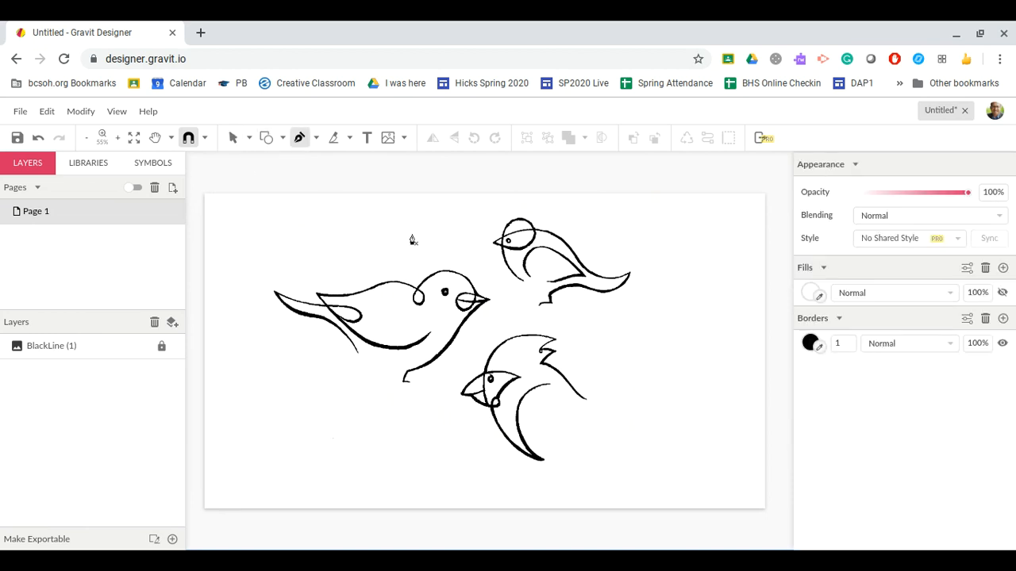
click(412, 235)
drag(348, 234, 302, 331)
drag(338, 365, 465, 290)
drag(455, 253, 409, 239)
click(407, 237)
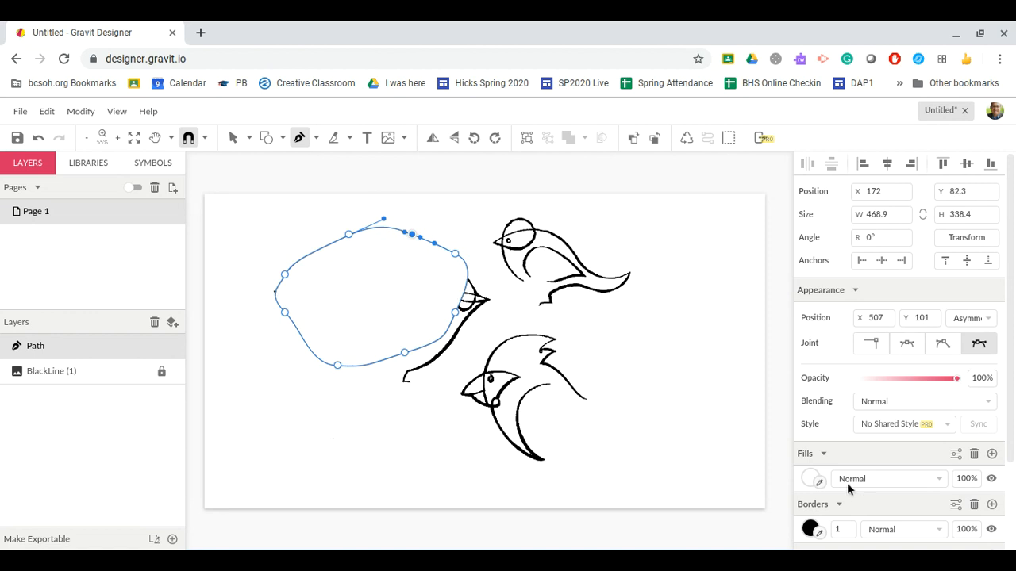
- Give the shape over the large bird a #71D0C7 fill, a border width of 0 and Multiply blending
click(811, 480)
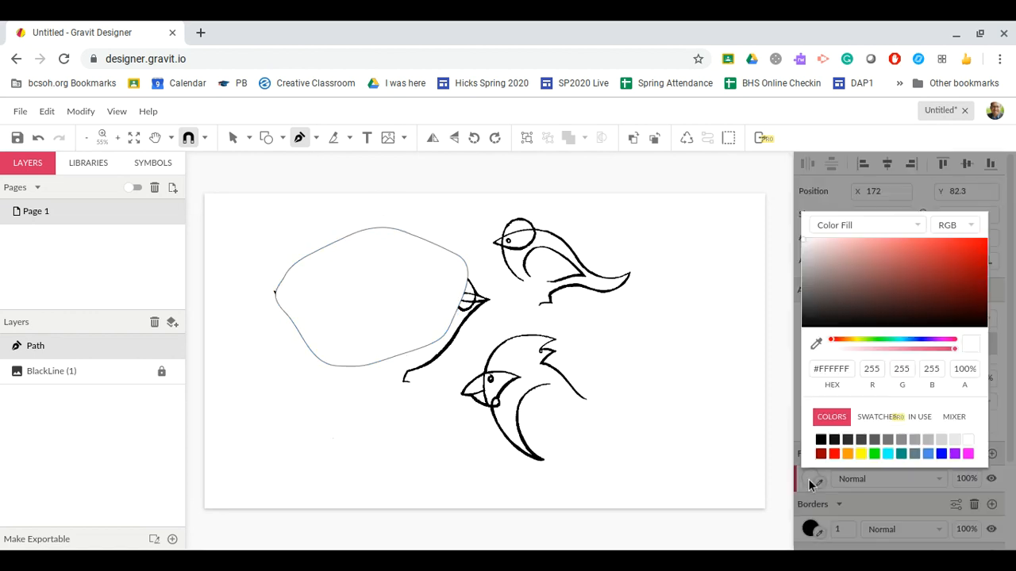
click(901, 454)
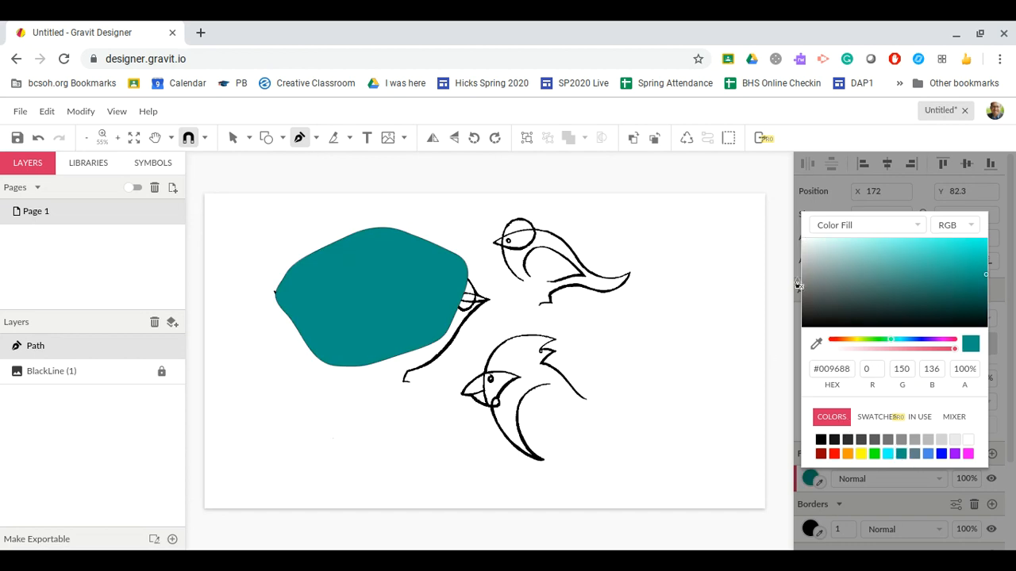
click(877, 261)
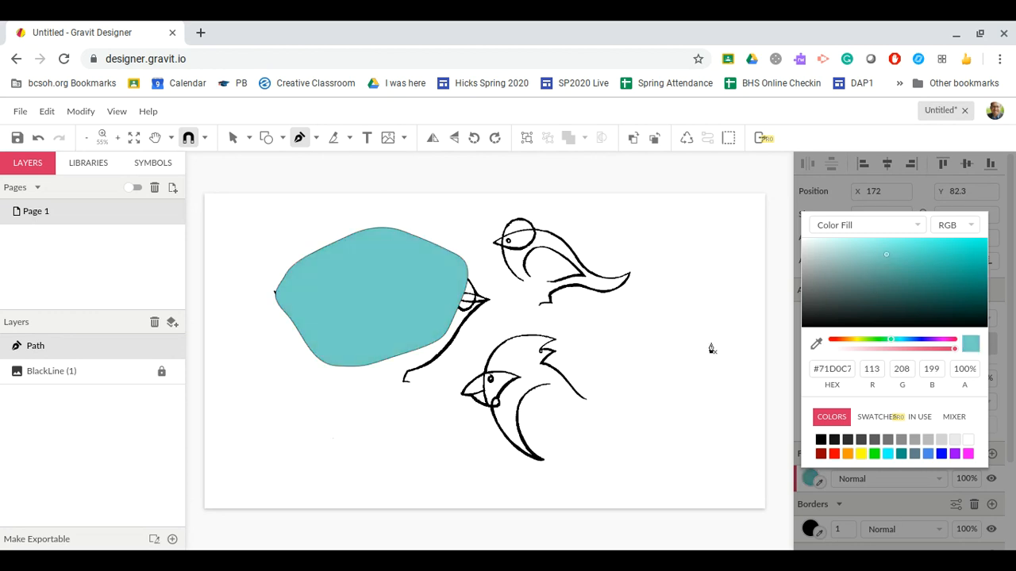
click(893, 474)
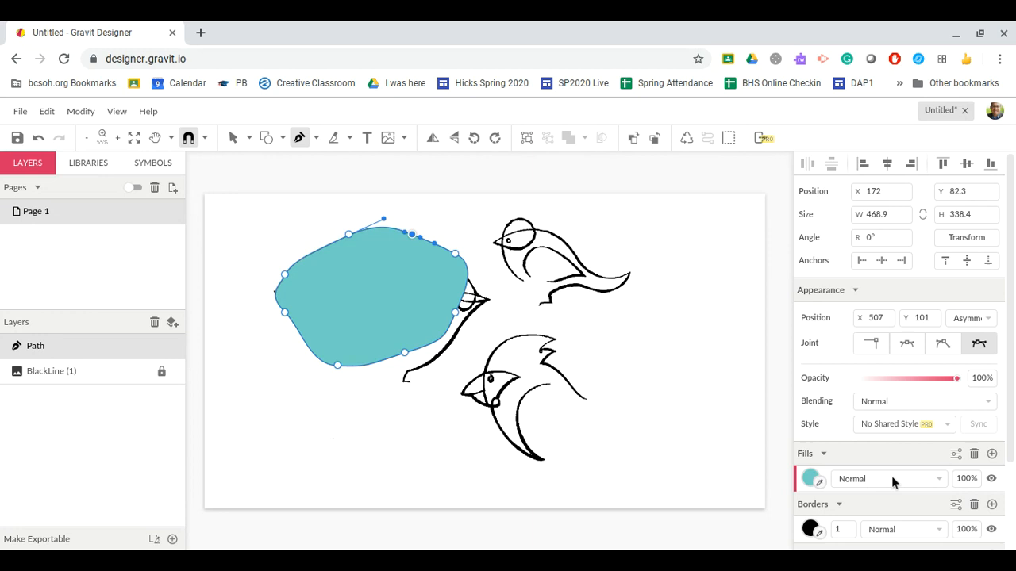
click(884, 402)
click(883, 431)
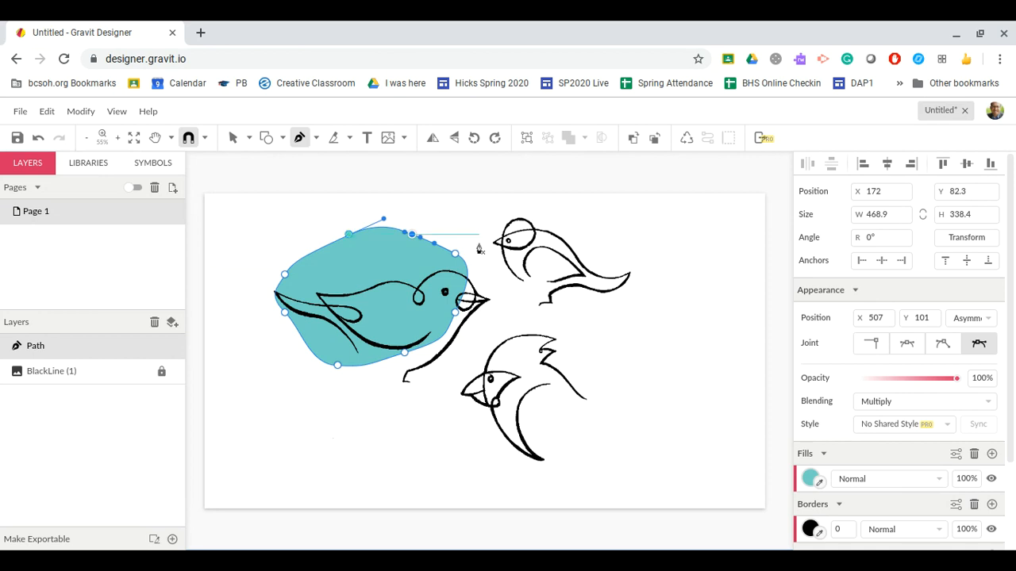
- Draw a second closed, rounded Pen shape about 422 x 639 px covering the two smaller birds
drag(486, 215, 482, 285)
drag(456, 333, 458, 359)
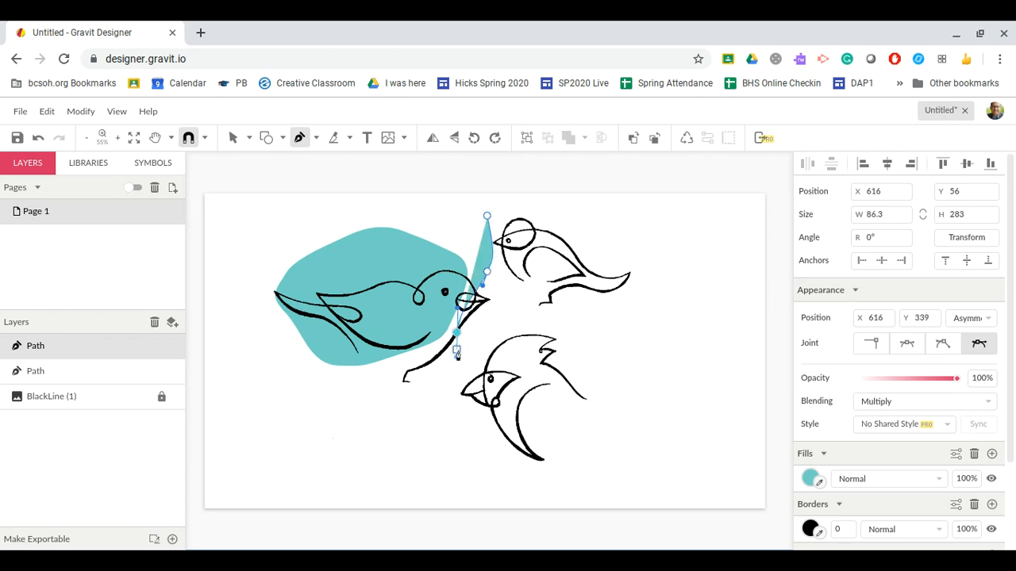
drag(452, 428, 601, 390)
drag(617, 332, 612, 302)
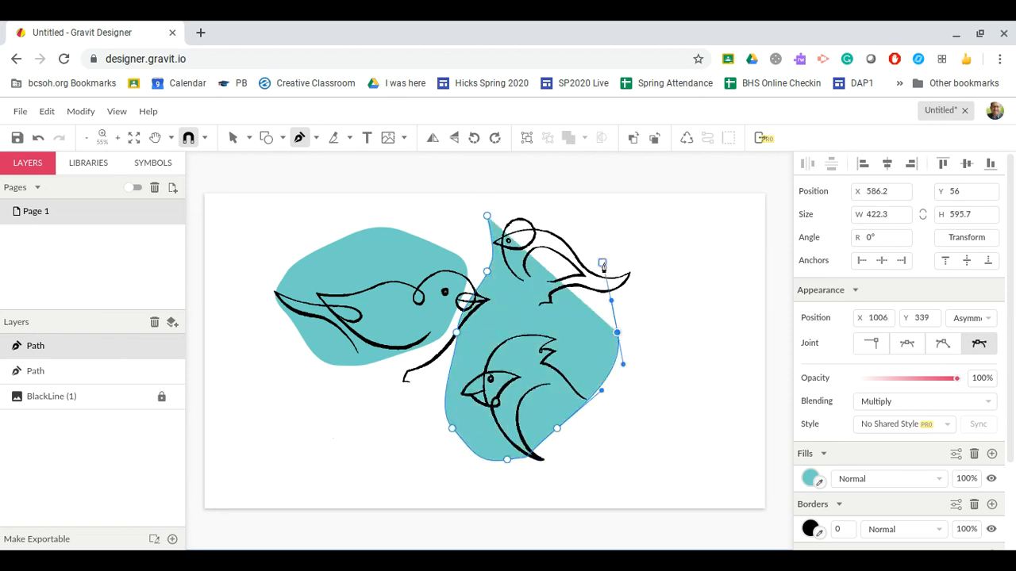
drag(601, 261, 480, 252)
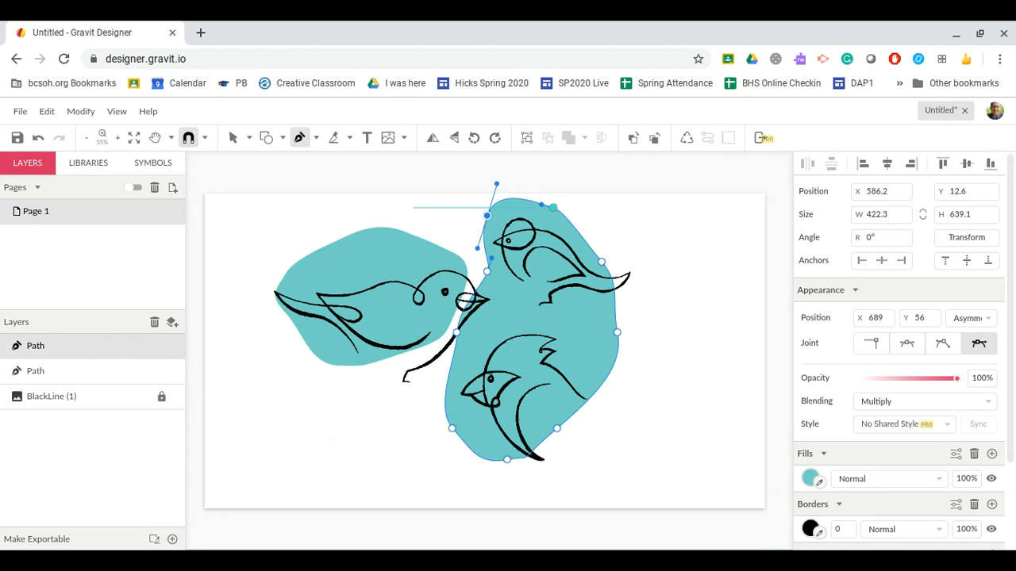
- Draw a third closed Pen shape about 462 x 320 px overlapping the large bird's head and the upper small bird
drag(429, 229, 554, 263)
click(495, 228)
drag(537, 306, 513, 319)
click(447, 340)
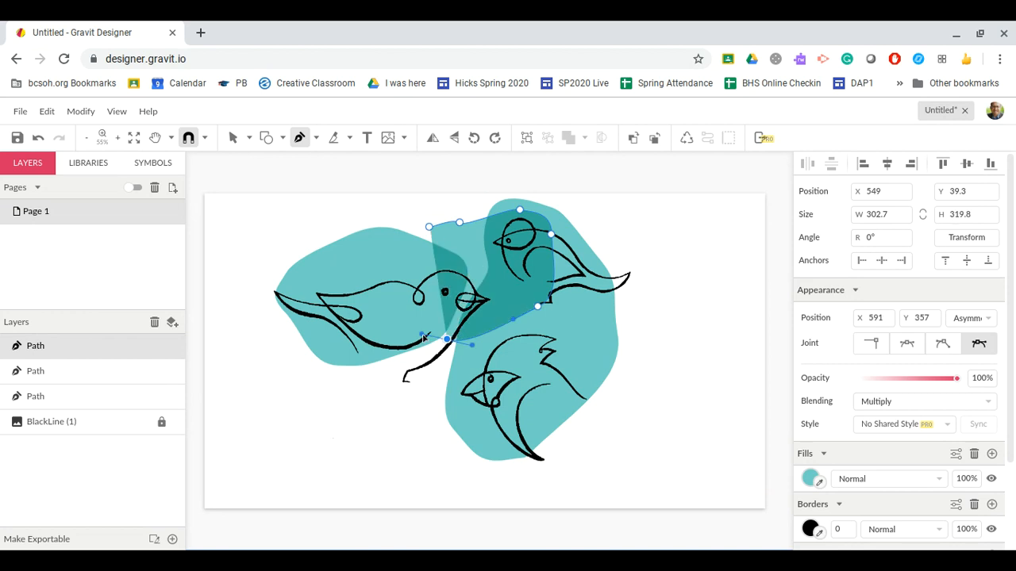
drag(388, 330, 376, 257)
drag(429, 228, 444, 231)
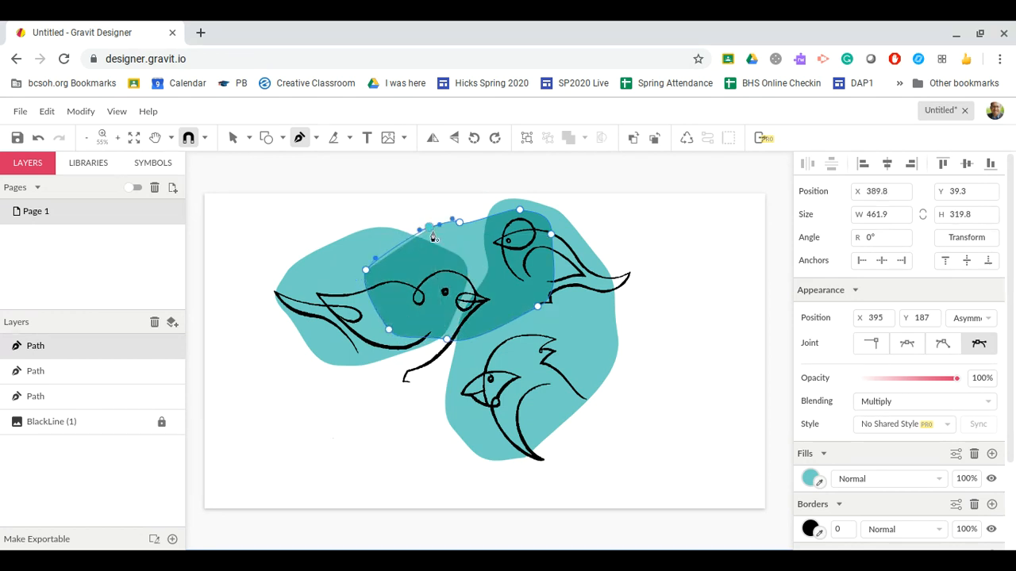
- Reshape the third shape's upper edge with Subselect, moving its two top anchors to about (649, 53) and (515, 53) and smoothing the curve
click(248, 139)
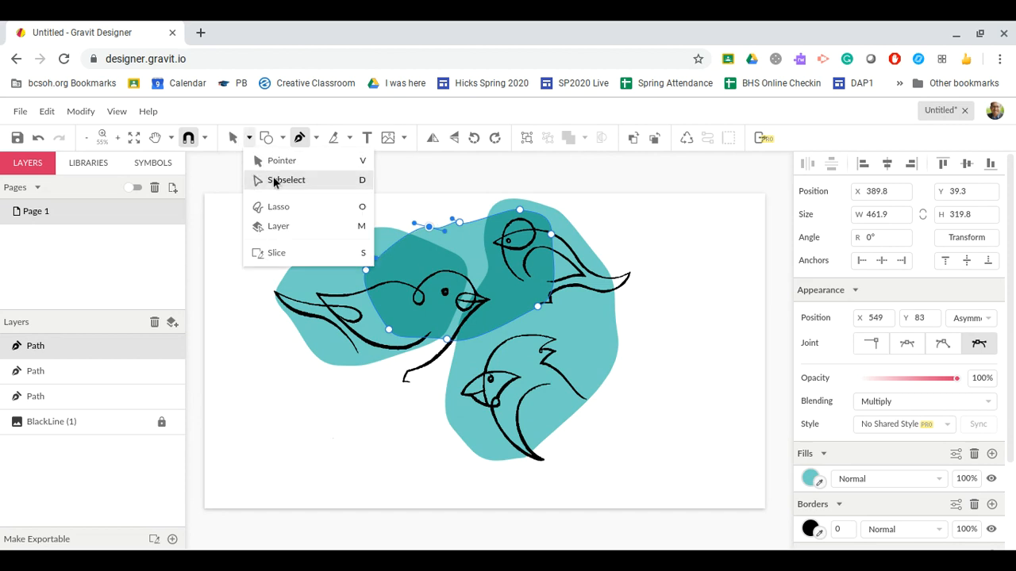
click(274, 181)
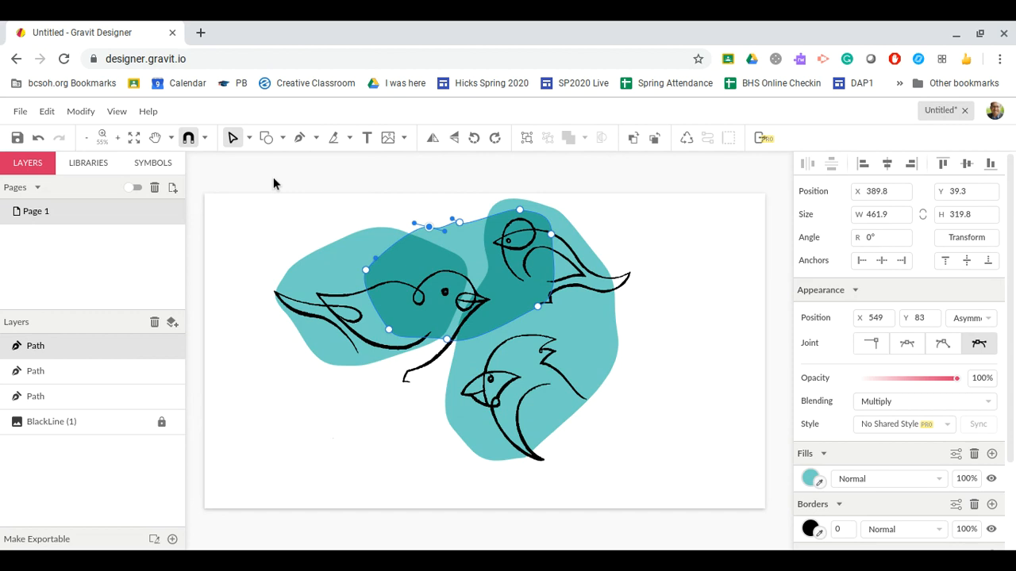
drag(459, 223, 472, 222)
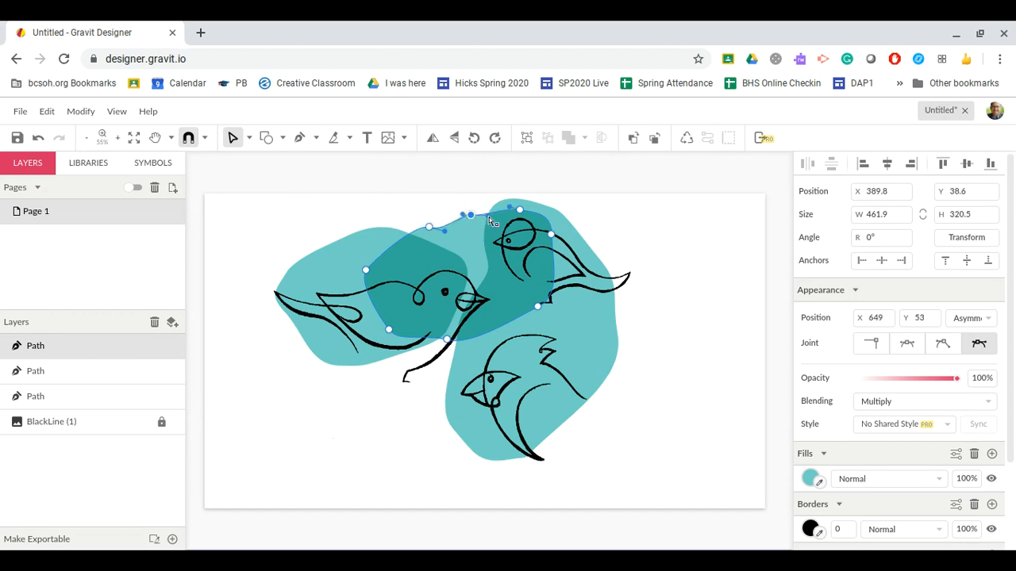
click(430, 228)
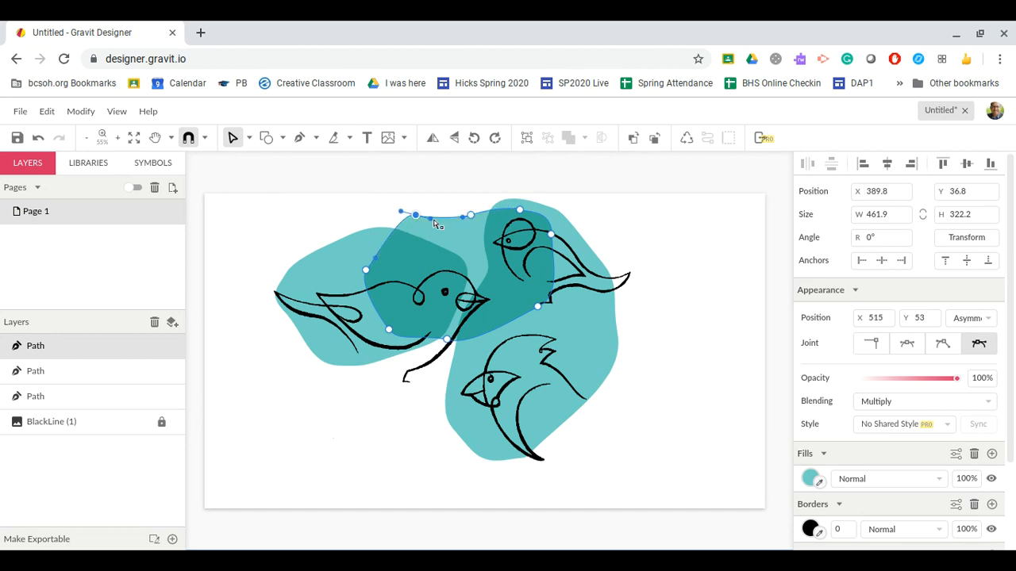
drag(430, 218, 441, 215)
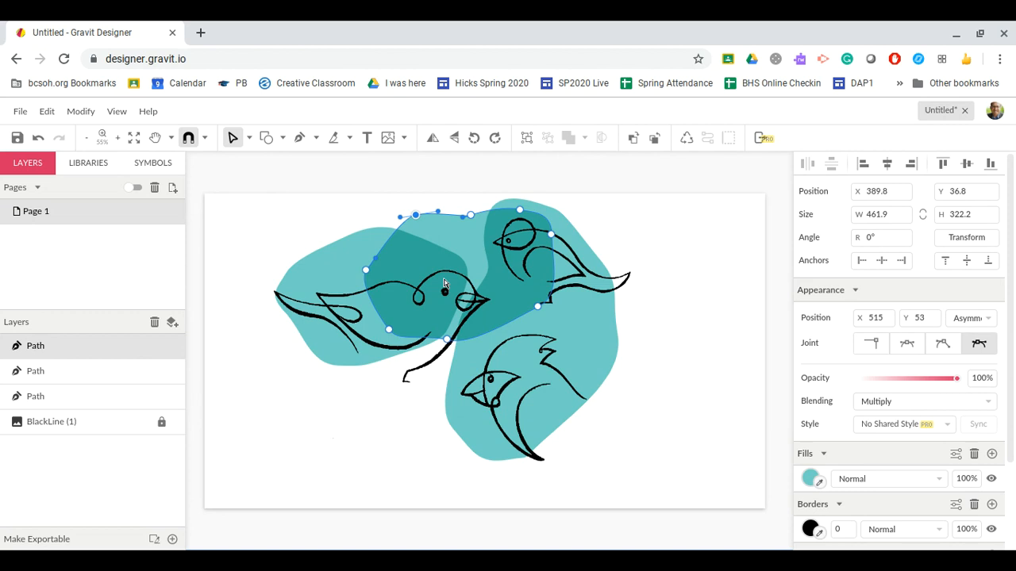
- Draw a fourth closed, rounded Pen shape about 300 x 239 px beneath the large bird's belly, overlapping its lower edge
key(p)
click(324, 344)
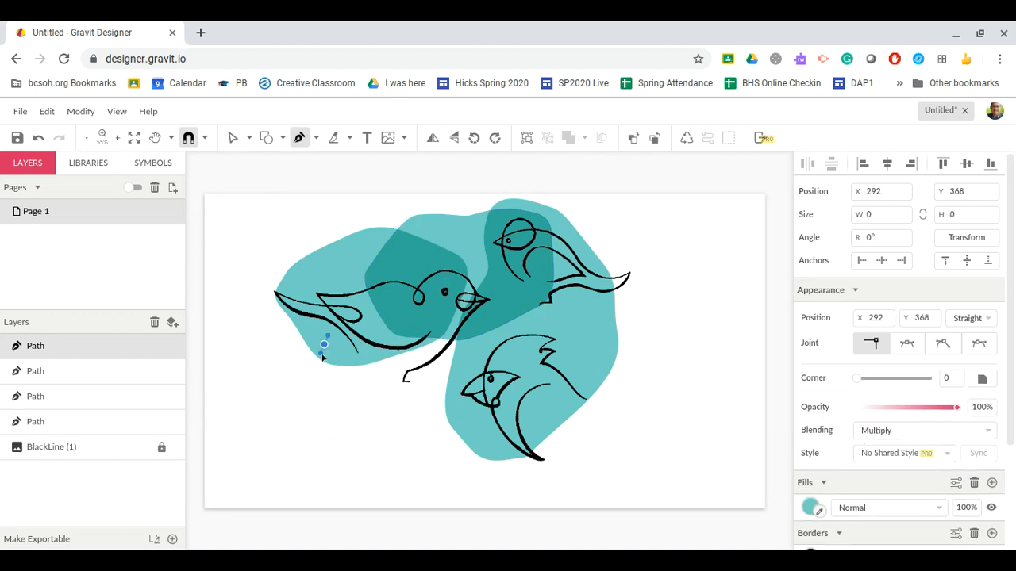
drag(307, 384, 428, 363)
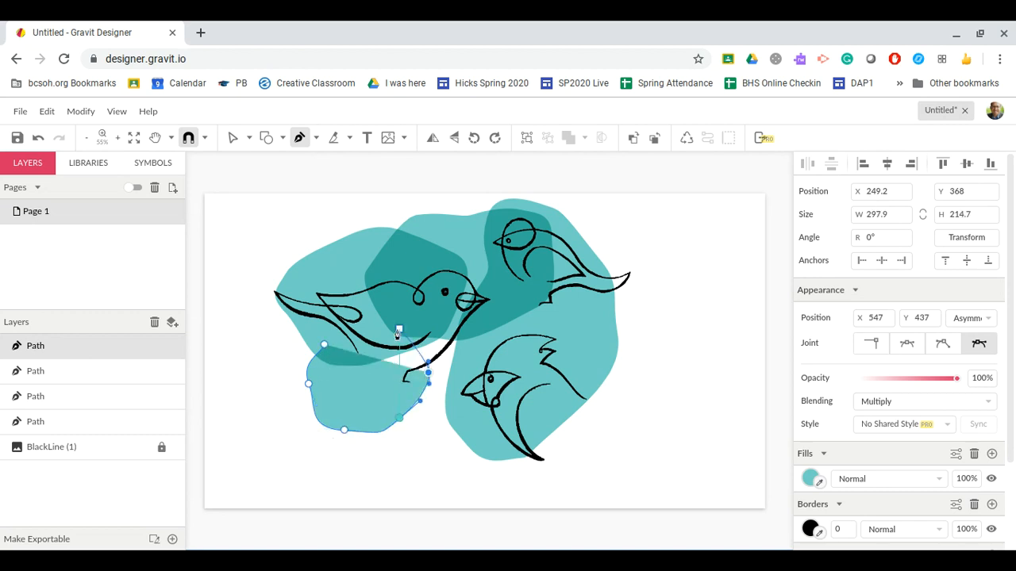
drag(387, 334, 314, 360)
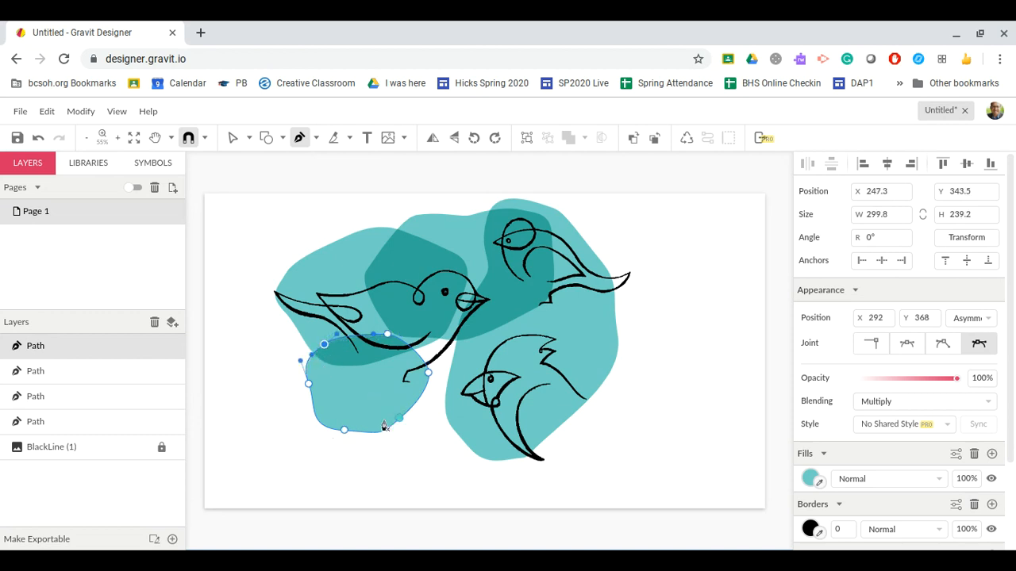